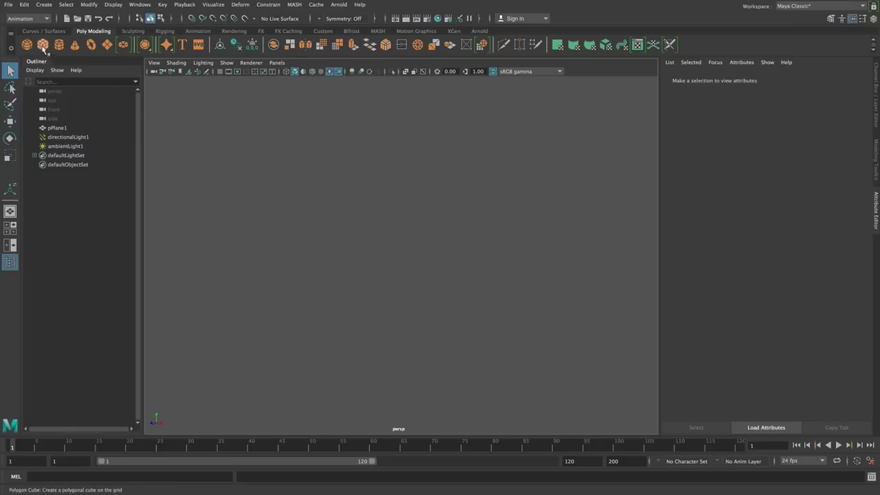
# Create a polygon cube and build a MASH network from it
pyautogui.click(43, 45)
pyautogui.click(294, 5)
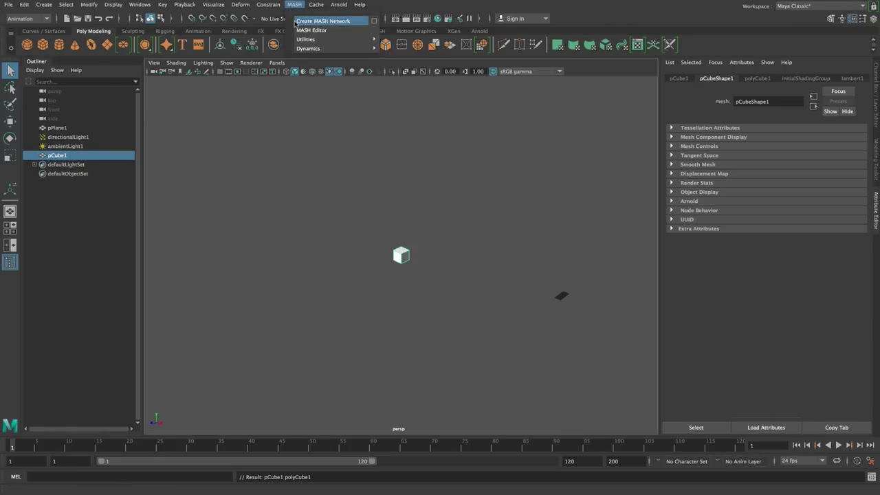
pyautogui.click(322, 21)
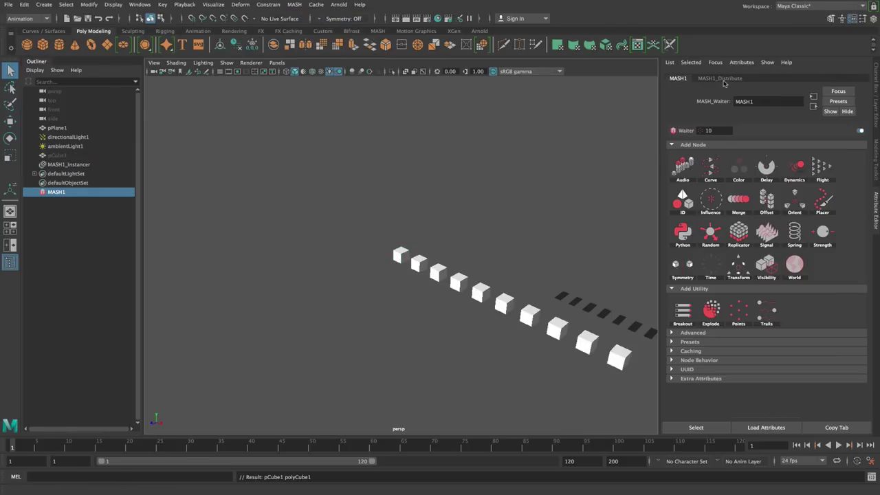
# Set the MASH distribution type to Grid with 5 copies each in X, Y and Z
pyautogui.click(722, 78)
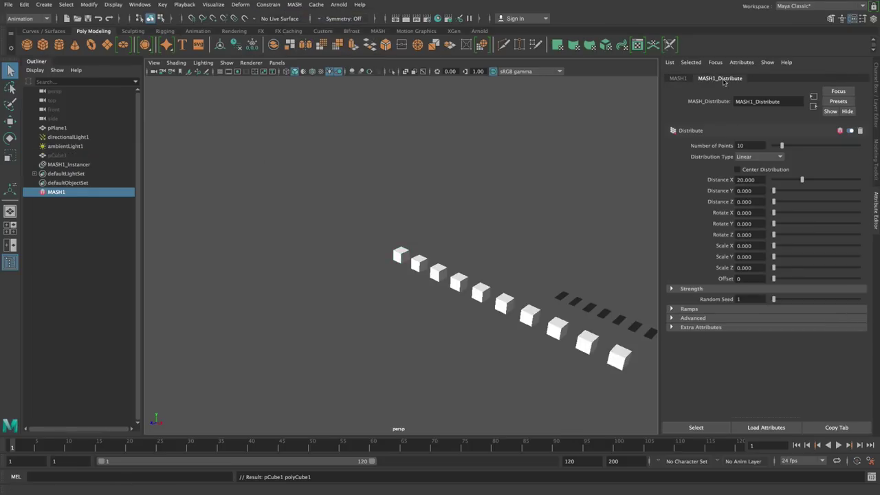
pyautogui.click(761, 157)
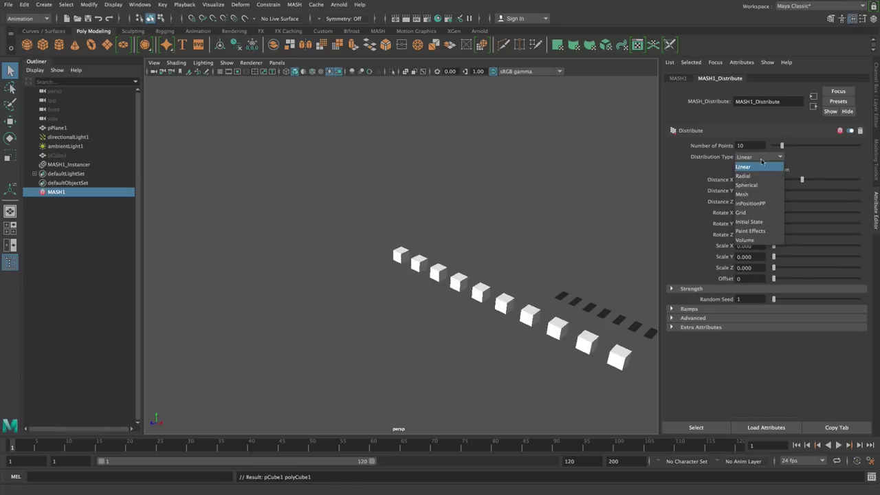
pyautogui.click(766, 211)
pyautogui.moveTo(783, 225); pyautogui.dragTo(789, 224)
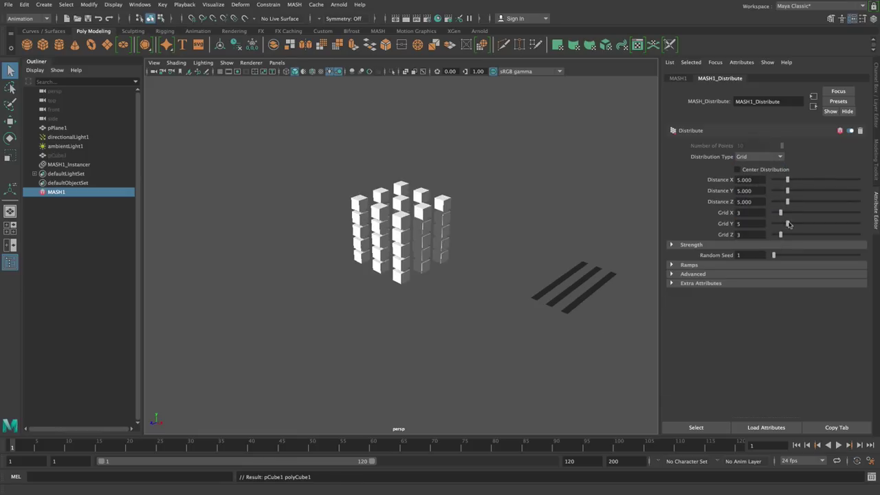
pyautogui.click(788, 214)
pyautogui.click(788, 234)
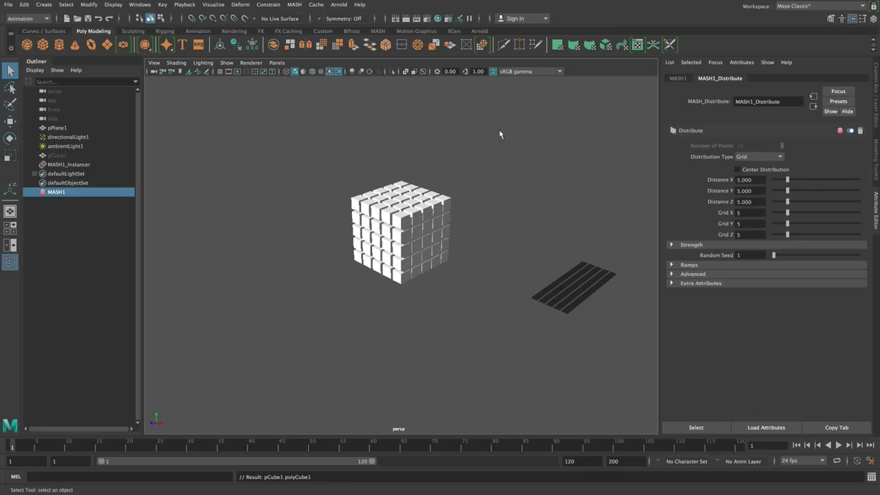
# Add a Dynamics node to the MASH network, play the simulation and return to the first frame
pyautogui.click(679, 79)
pyautogui.scroll(-3, 544, 216)
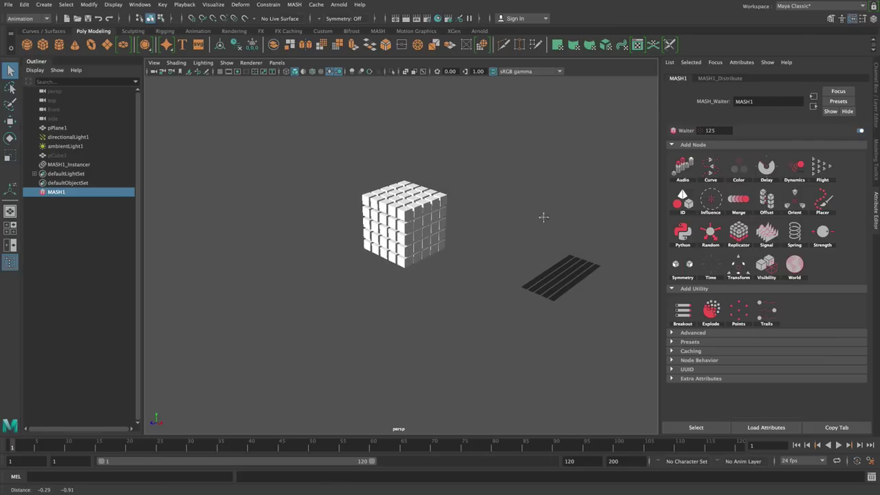
pyautogui.click(794, 167)
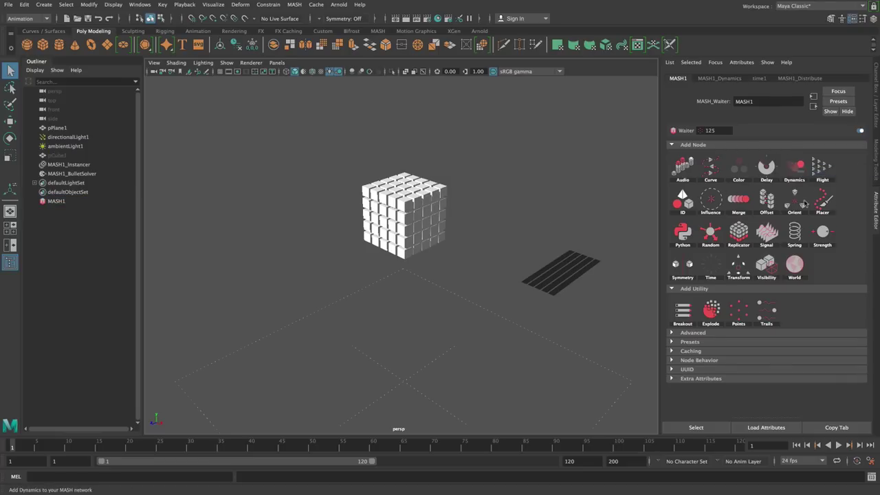
pyautogui.click(839, 444)
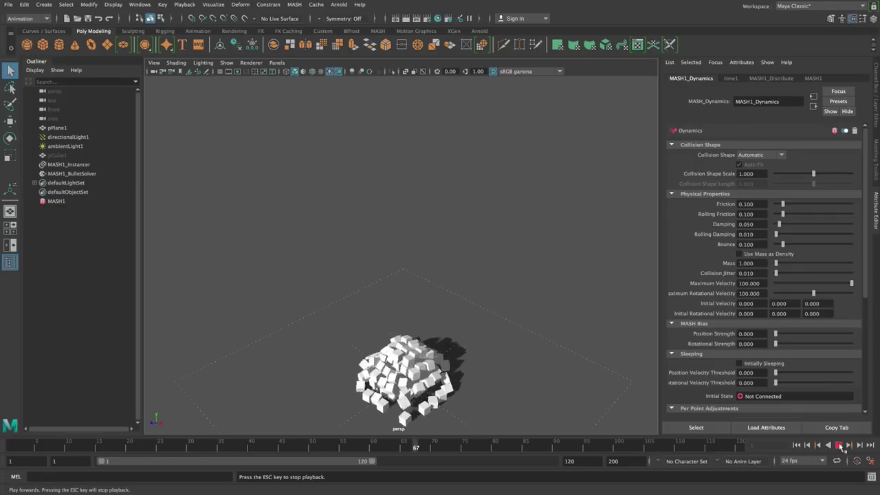
pyautogui.click(838, 445)
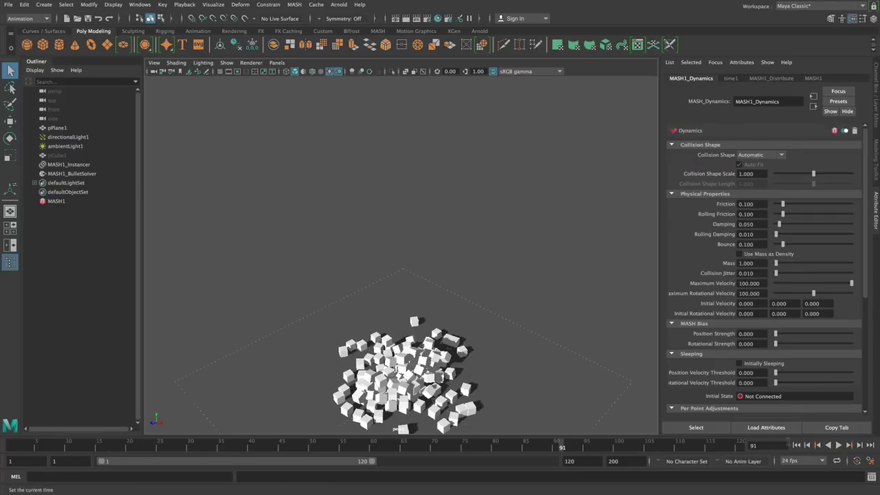
pyautogui.hotkey('alt', 'shift', 'v')
# Create a polygon sphere beneath the cube grid and scale it uniformly to about 3.9
pyautogui.click(26, 45)
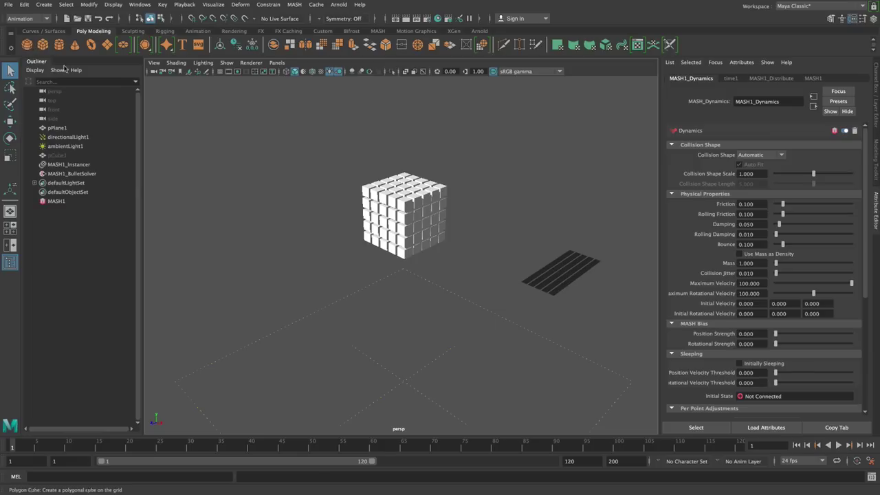
pyautogui.press('r')
pyautogui.press('w')
pyautogui.moveTo(406, 233); pyautogui.dragTo(448, 324)
pyautogui.click(448, 324)
pyautogui.click(407, 310)
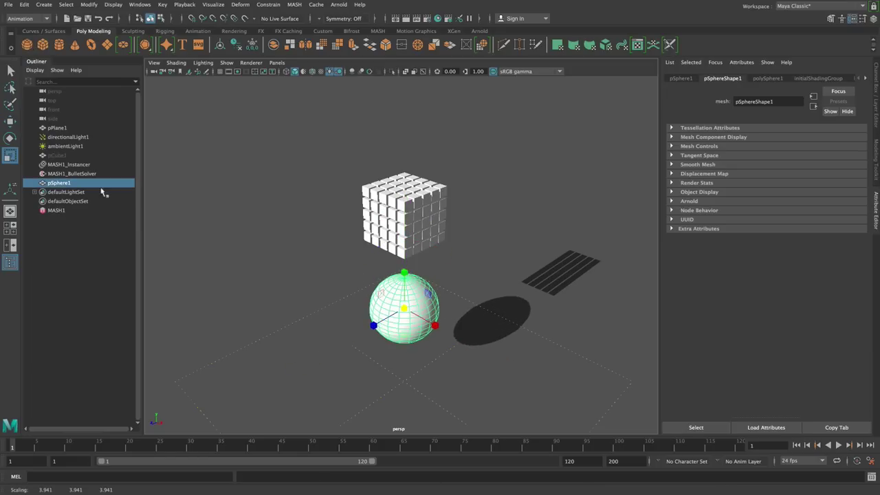
# Add the sphere to the Bullet solver's collider objects, play the simulation and return to the first frame
pyautogui.click(71, 174)
pyautogui.moveTo(63, 184); pyautogui.dragTo(746, 327, button='middle')
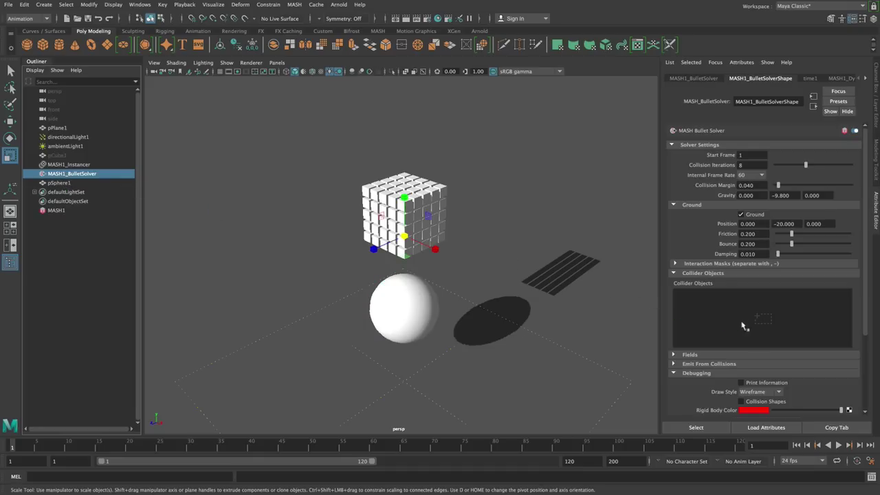
pyautogui.click(838, 446)
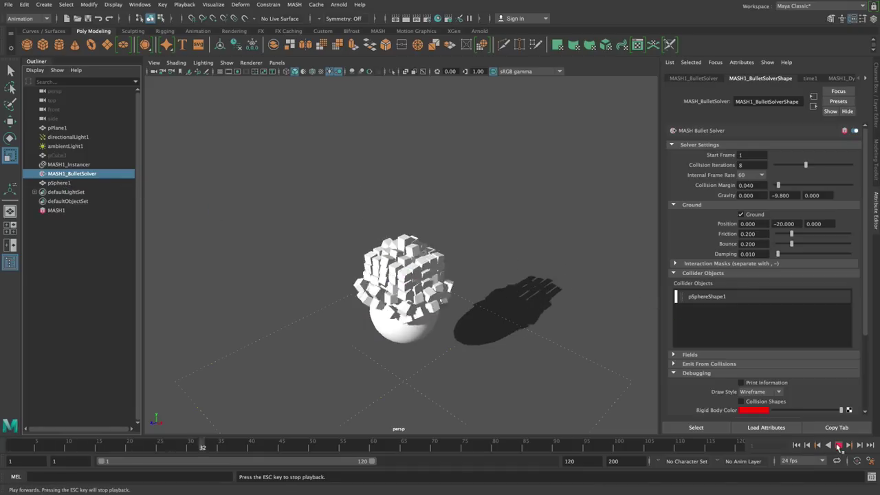
pyautogui.click(838, 446)
pyautogui.click(798, 446)
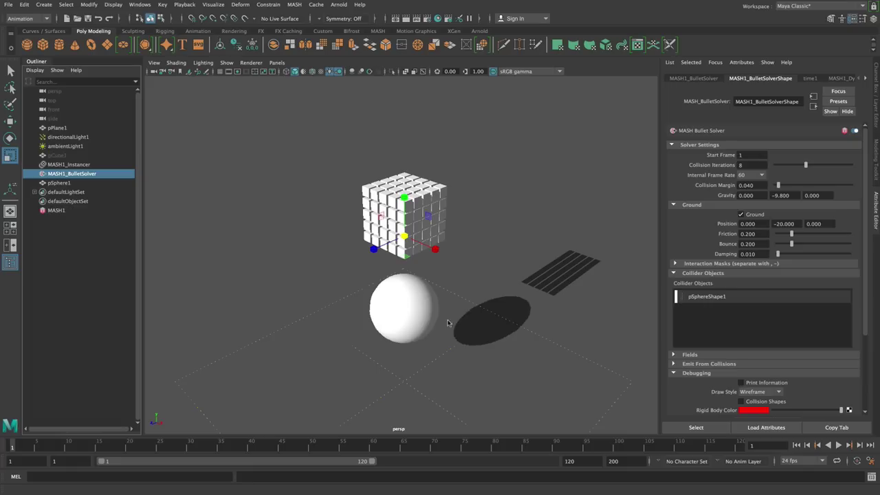
# Create a new constraint on the MASH network's Dynamics node
pyautogui.click(75, 209)
pyautogui.click(720, 79)
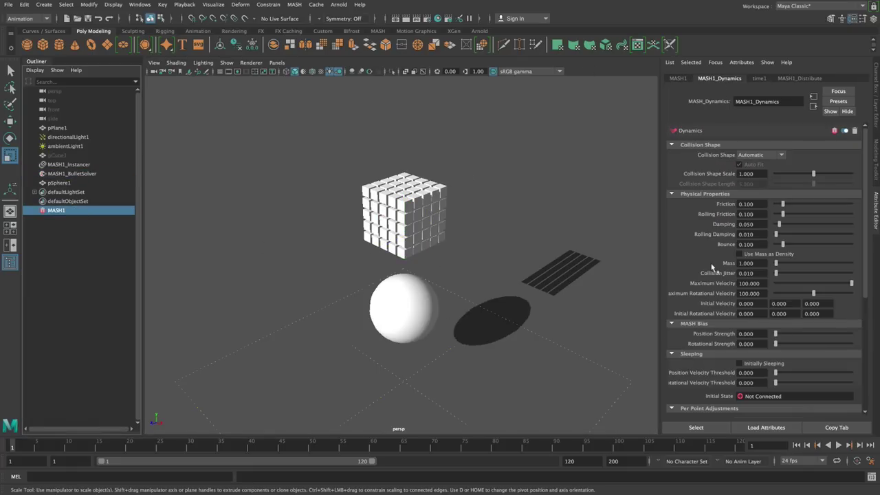
pyautogui.scroll(-4, 712, 267)
pyautogui.scroll(-3, 702, 276)
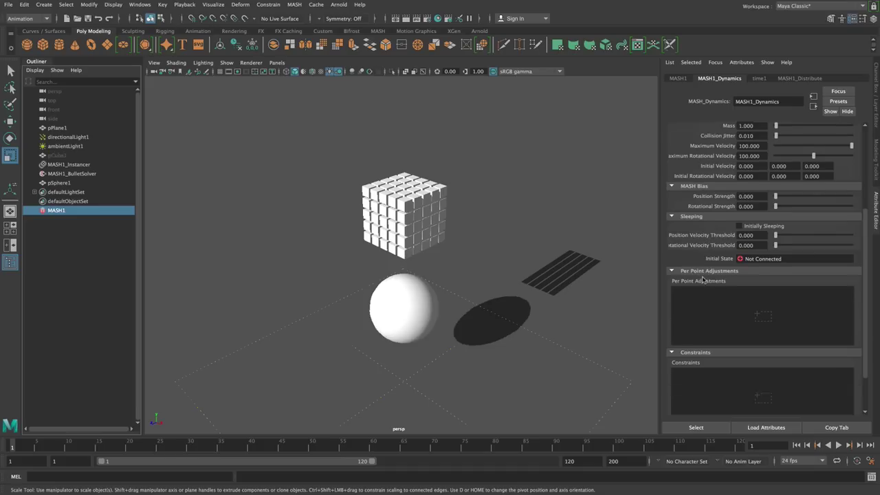
pyautogui.rightClick(715, 341)
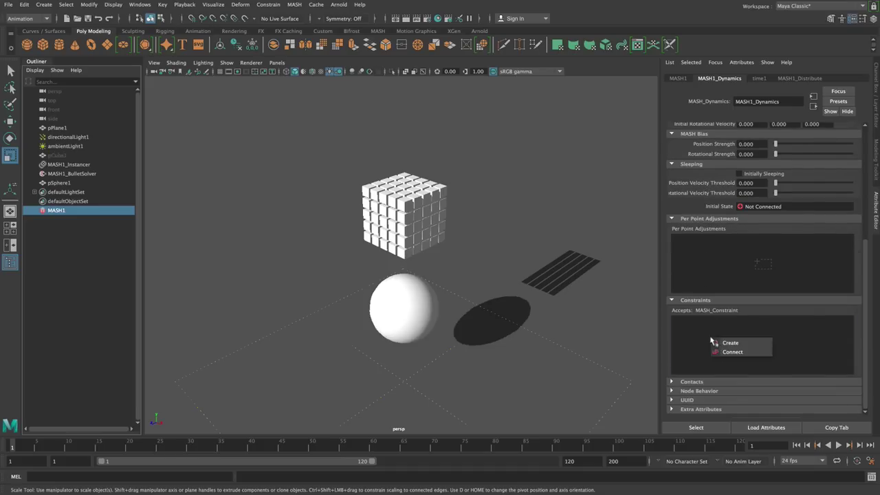
pyautogui.click(752, 348)
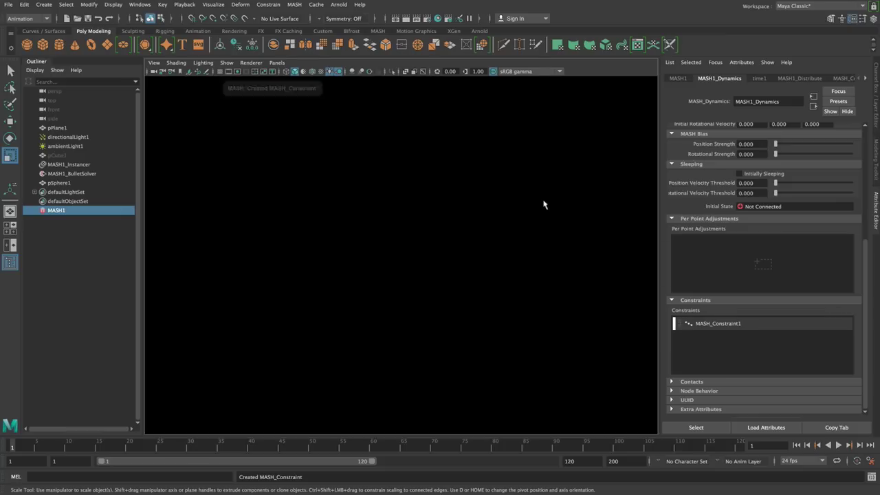
# Show the constraint links in a wireframe top view and set the constraint's Search Distance to 1.5
pyautogui.press('space')
pyautogui.press('space')
pyautogui.keyDown('alt'); pyautogui.moveTo(462, 264); pyautogui.dragTo(530, 295, button='right'); pyautogui.keyUp('alt')
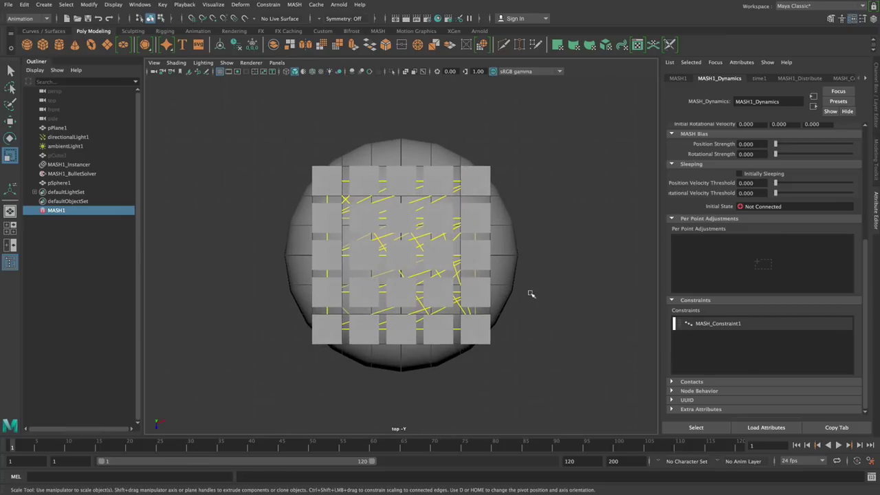
pyautogui.press('4')
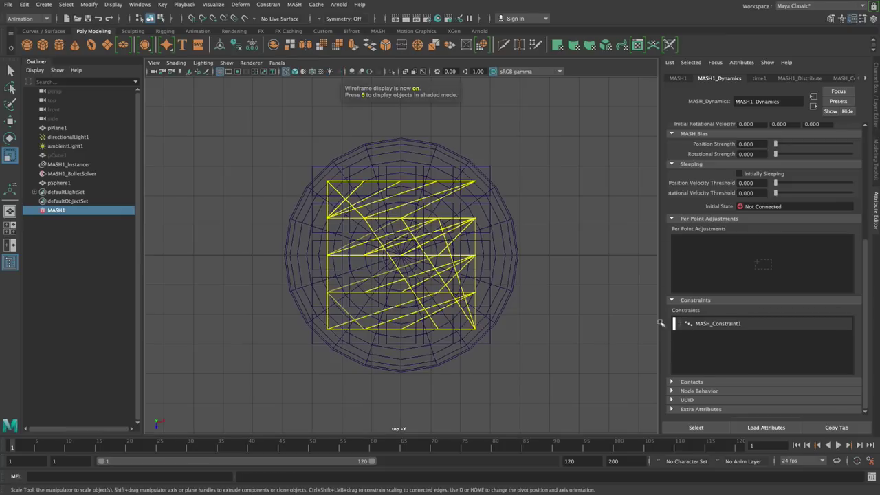
pyautogui.click(715, 323)
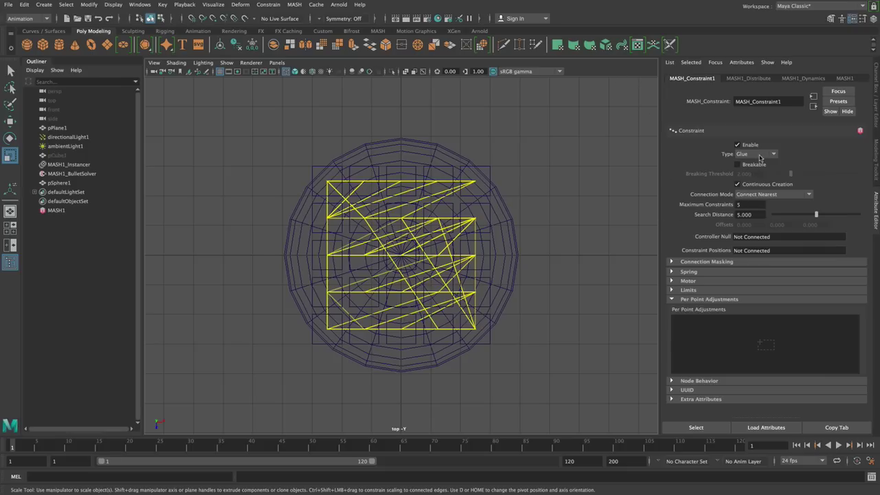
pyautogui.click(759, 215)
pyautogui.write('1.5')
pyautogui.press('Return')
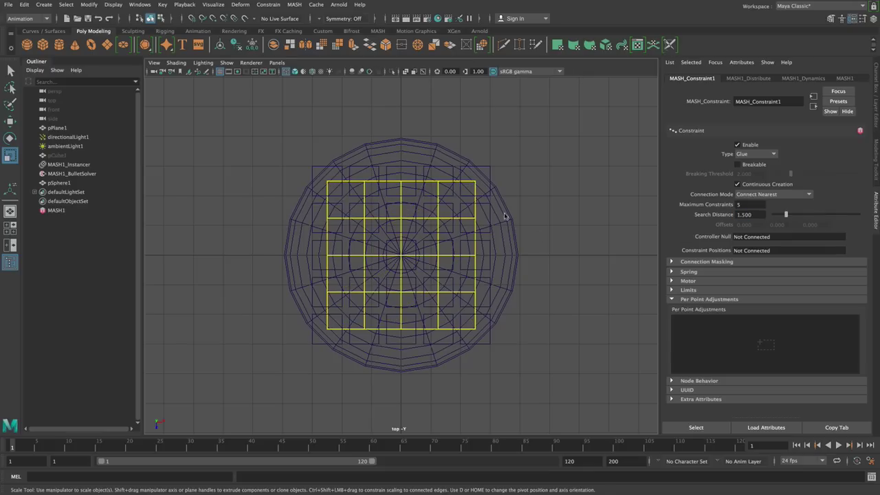
# Set the constraint's Maximum Constraints to 6 and inspect its links in the perspective view as wireframe
pyautogui.press('space')
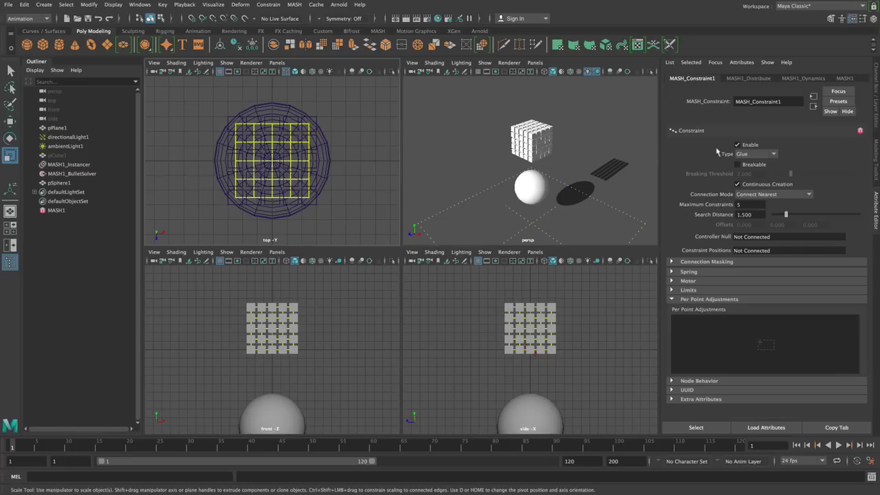
pyautogui.click(754, 157)
pyautogui.click(752, 157)
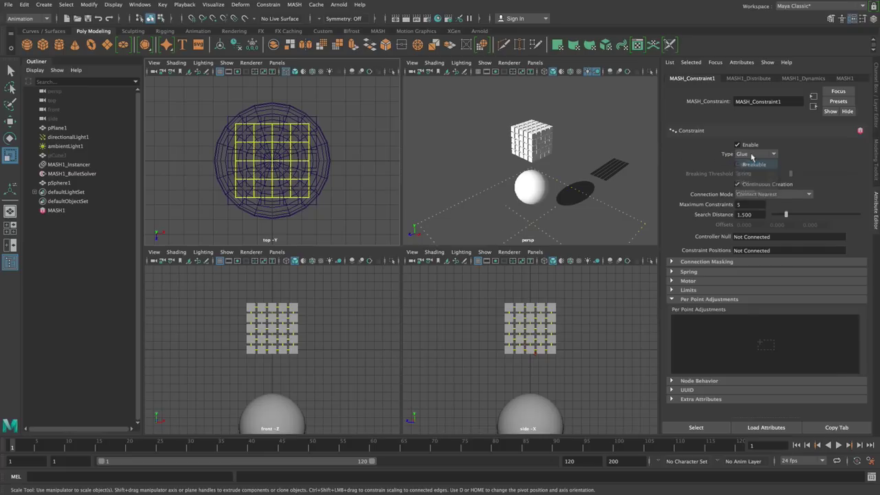
pyautogui.keyDown('alt'); pyautogui.moveTo(516, 173); pyautogui.dragTo(558, 173, button='right'); pyautogui.keyUp('alt')
pyautogui.scroll(2, 557, 173)
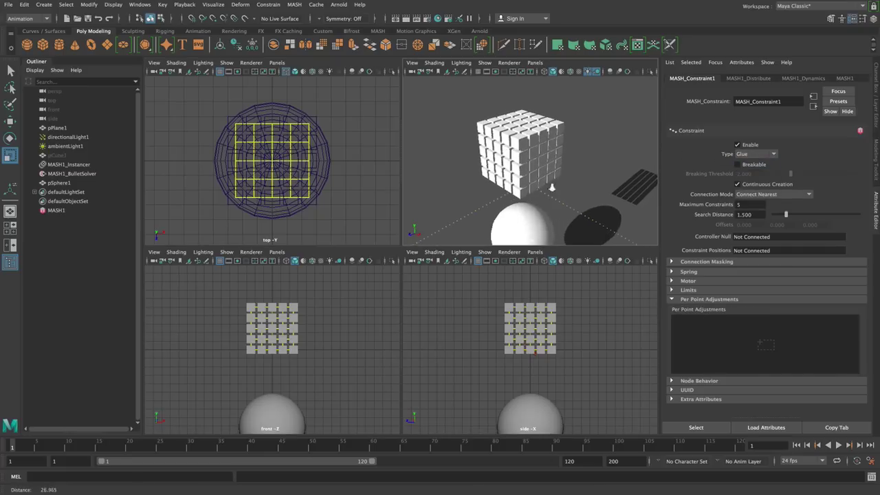
pyautogui.press('4')
pyautogui.keyDown('alt'); pyautogui.moveTo(557, 174); pyautogui.dragTo(606, 200); pyautogui.keyUp('alt')
pyautogui.moveTo(748, 204); pyautogui.dragTo(720, 204)
pyautogui.write('6')
pyautogui.keyDown('alt'); pyautogui.moveTo(562, 190); pyautogui.dragTo(572, 174); pyautogui.keyUp('alt')
pyautogui.keyDown('alt'); pyautogui.moveTo(572, 174); pyautogui.dragTo(555, 165, button='right'); pyautogui.keyUp('alt')
pyautogui.keyDown('alt'); pyautogui.moveTo(556, 164); pyautogui.dragTo(611, 167); pyautogui.keyUp('alt')
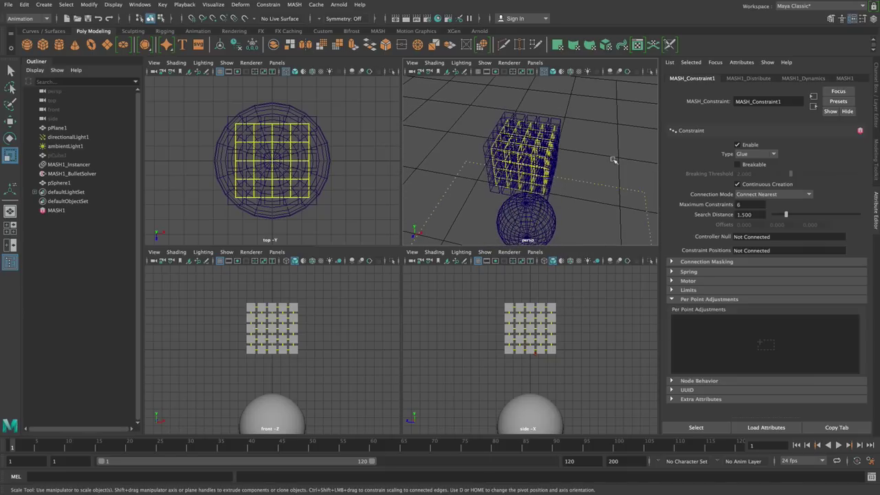
# Restore the full-size perspective view with shading and scene lights, and play the glued-cube simulation
pyautogui.press('6')
pyautogui.press('space')
pyautogui.moveTo(614, 160)
pyautogui.keyDown('alt'); pyautogui.mouseDown(button='right')
pyautogui.moveTo(450, 257)
pyautogui.moveTo(532, 271)
pyautogui.moveTo(515, 275)
pyautogui.mouseUp(button='right'); pyautogui.keyUp('alt')
pyautogui.press('7')
pyautogui.click(838, 445)
pyautogui.keyDown('alt'); pyautogui.moveTo(485, 319); pyautogui.dragTo(449, 294); pyautogui.keyUp('alt')
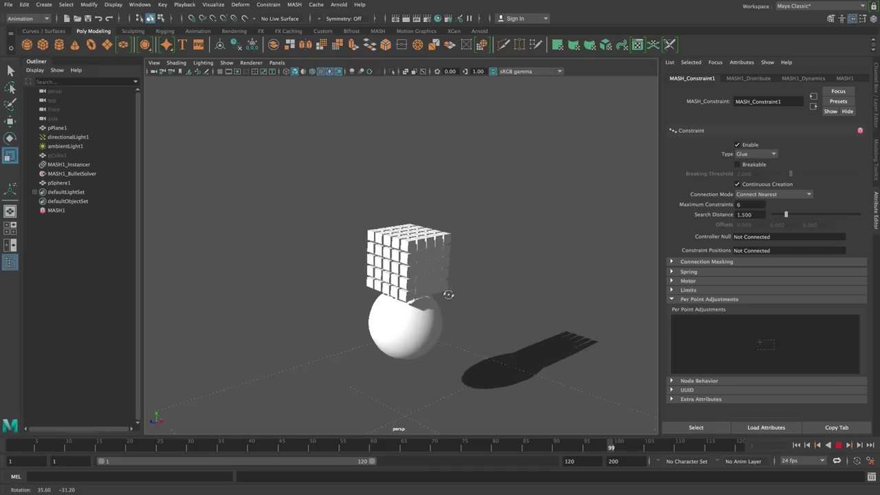
# Extend the playback range to frame 250, watch the cubes fall off the sphere and return to the first frame
pyautogui.doubleClick(575, 457)
pyautogui.write('250')
pyautogui.press('Return')
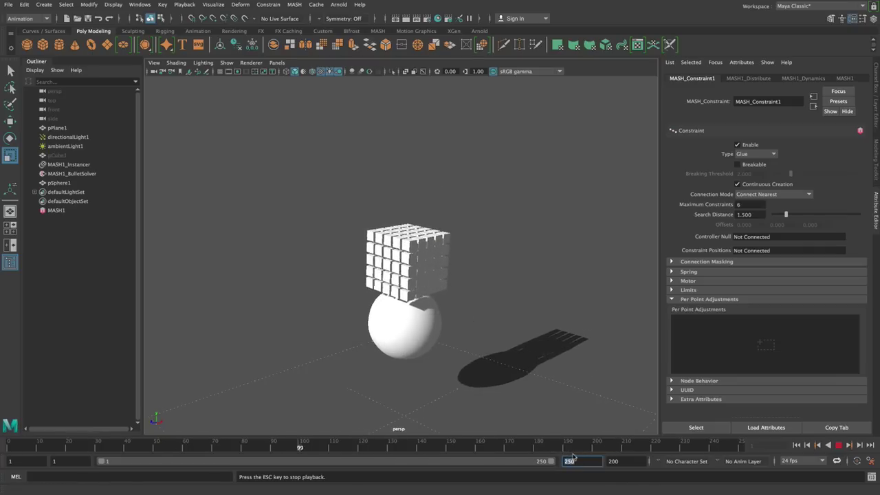
pyautogui.keyDown('alt'); pyautogui.moveTo(558, 401); pyautogui.dragTo(496, 297, button='middle'); pyautogui.keyUp('alt')
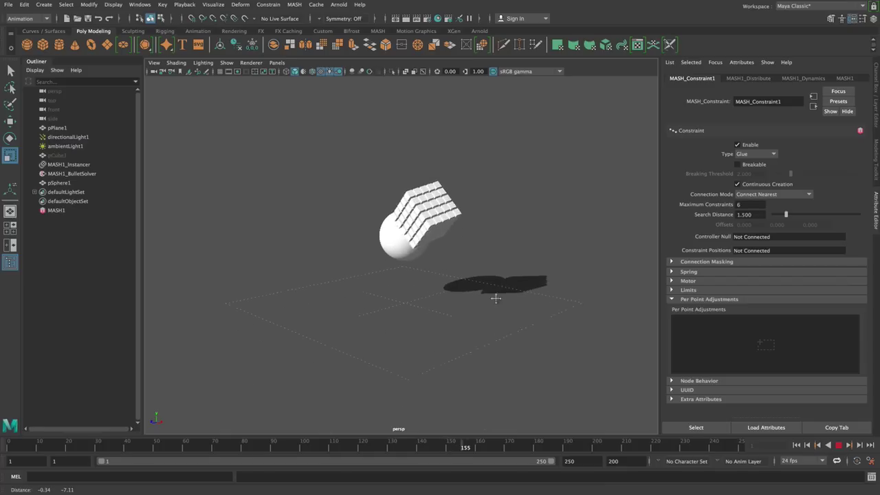
pyautogui.press('Escape')
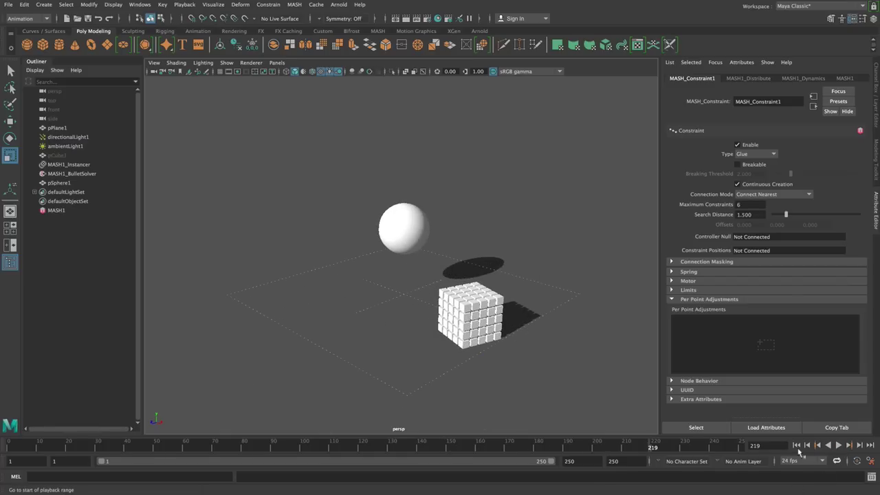
pyautogui.click(797, 445)
# Make the glue constraint breakable and play the simulation until the cube grid has shattered on the sphere
pyautogui.keyDown('alt'); pyautogui.moveTo(429, 255); pyautogui.dragTo(459, 282, button='right'); pyautogui.keyUp('alt')
pyautogui.keyDown('alt'); pyautogui.moveTo(458, 281); pyautogui.dragTo(459, 294, button='middle'); pyautogui.keyUp('alt')
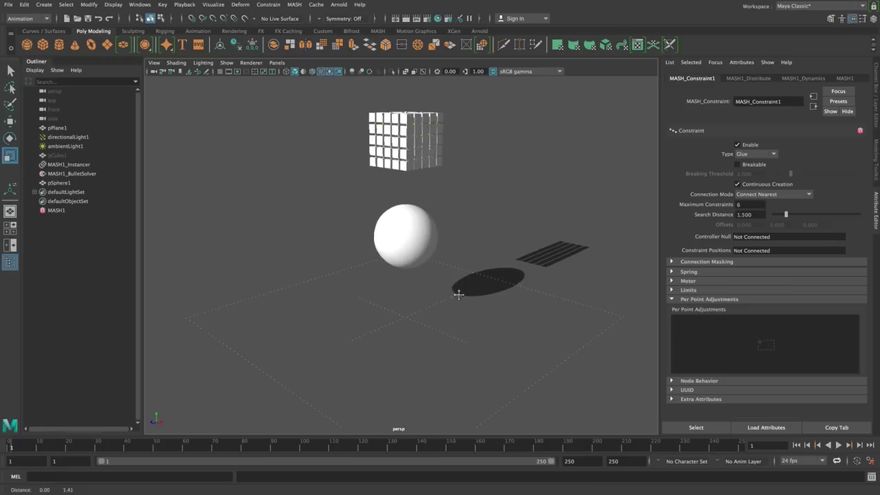
pyautogui.keyDown('alt'); pyautogui.moveTo(459, 294); pyautogui.dragTo(461, 307); pyautogui.keyUp('alt')
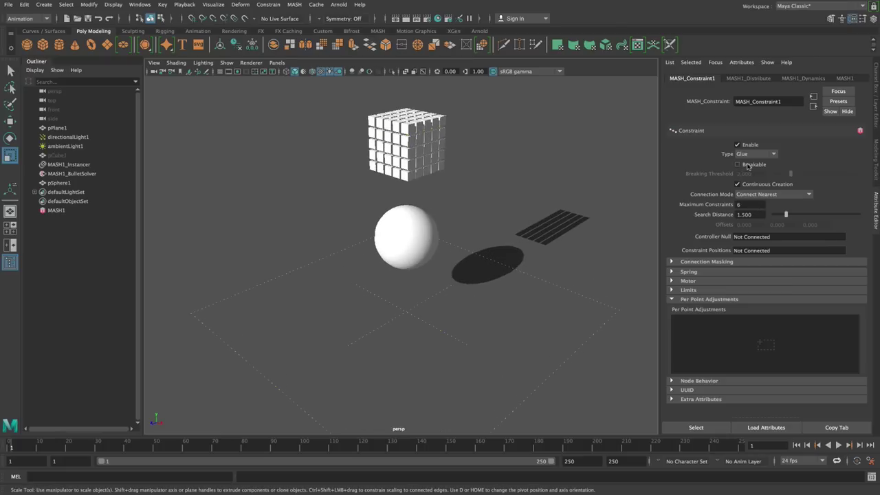
pyautogui.click(752, 167)
pyautogui.keyDown('alt'); pyautogui.moveTo(592, 229); pyautogui.dragTo(582, 217); pyautogui.keyUp('alt')
pyautogui.click(839, 447)
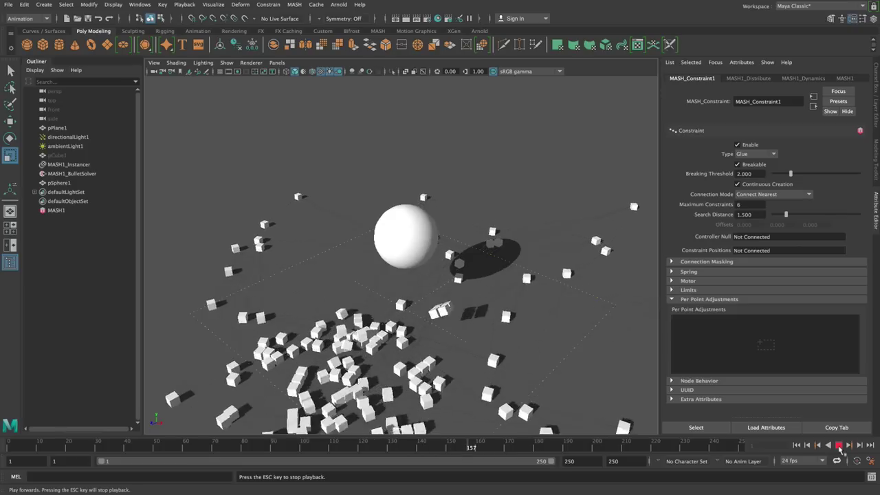
pyautogui.click(839, 447)
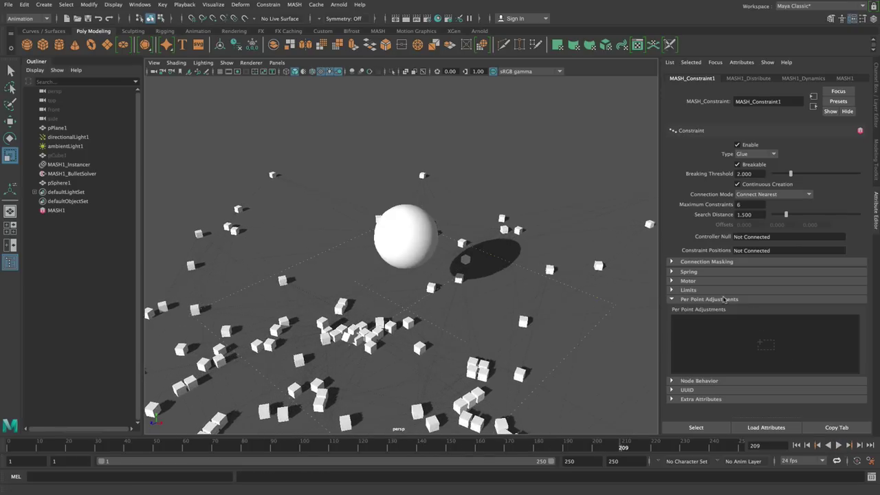
# Return to the first frame and examine the glue constraint's links across the cube grid in the full-size top view
pyautogui.click(796, 446)
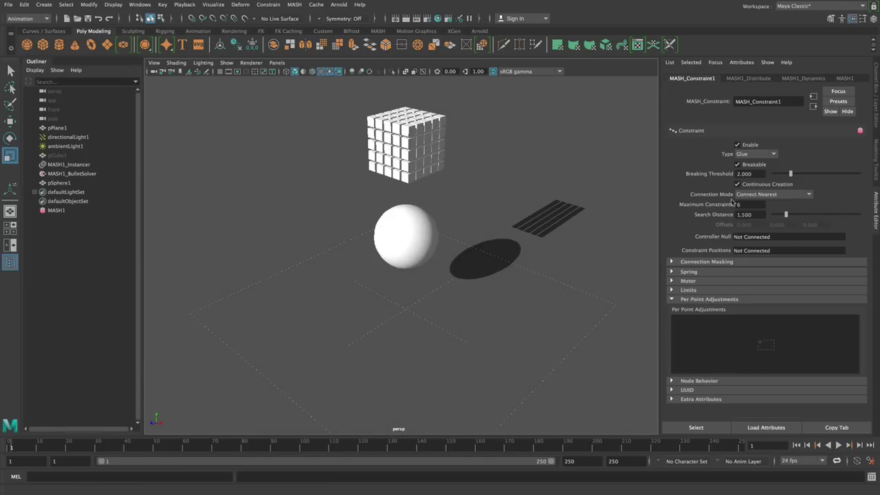
pyautogui.keyDown('alt'); pyautogui.moveTo(418, 227); pyautogui.dragTo(449, 252); pyautogui.keyUp('alt')
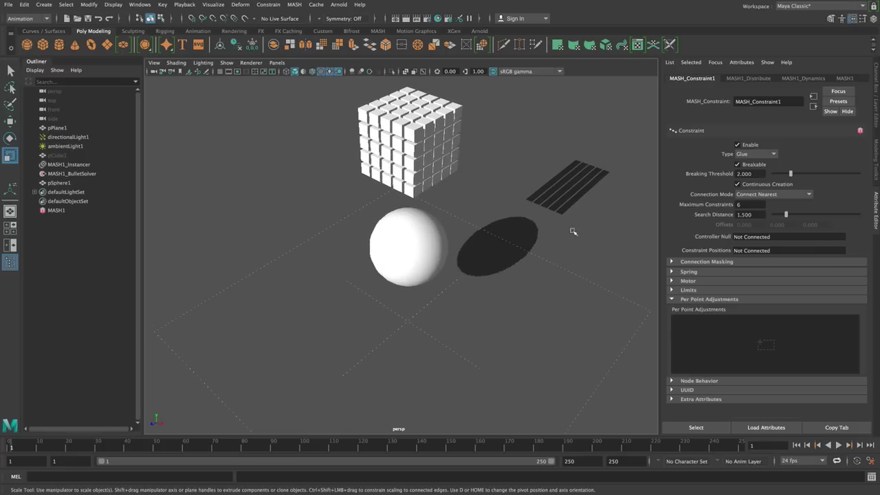
pyautogui.keyDown('alt'); pyautogui.moveTo(543, 196); pyautogui.dragTo(546, 222); pyautogui.keyUp('alt')
pyautogui.press('space')
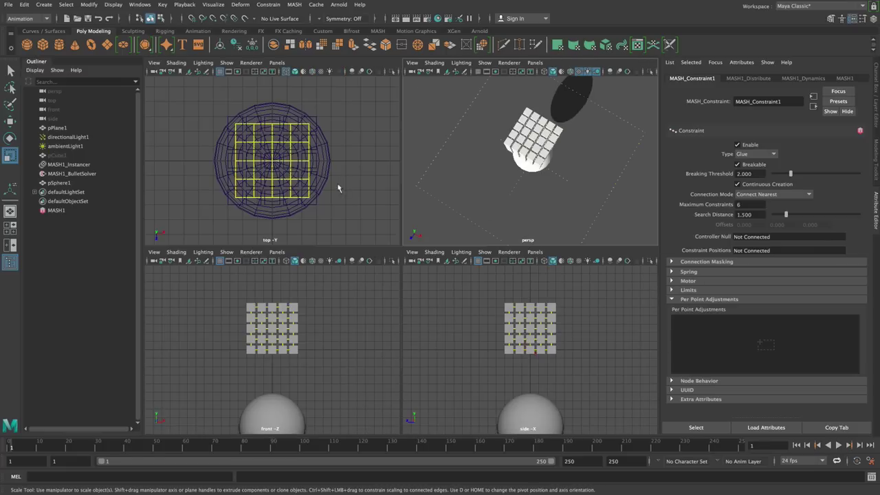
pyautogui.press('space')
pyautogui.keyDown('alt'); pyautogui.moveTo(466, 199); pyautogui.dragTo(509, 232, button='right'); pyautogui.keyUp('alt')
pyautogui.keyDown('alt'); pyautogui.moveTo(516, 244); pyautogui.dragTo(519, 245, button='middle'); pyautogui.keyUp('alt')
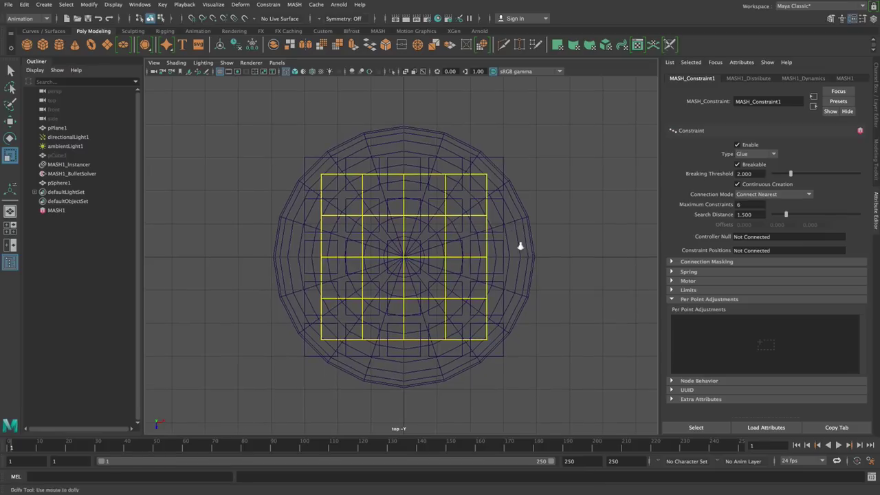
pyautogui.keyDown('alt'); pyautogui.moveTo(518, 245); pyautogui.dragTo(485, 227, button='right'); pyautogui.keyUp('alt')
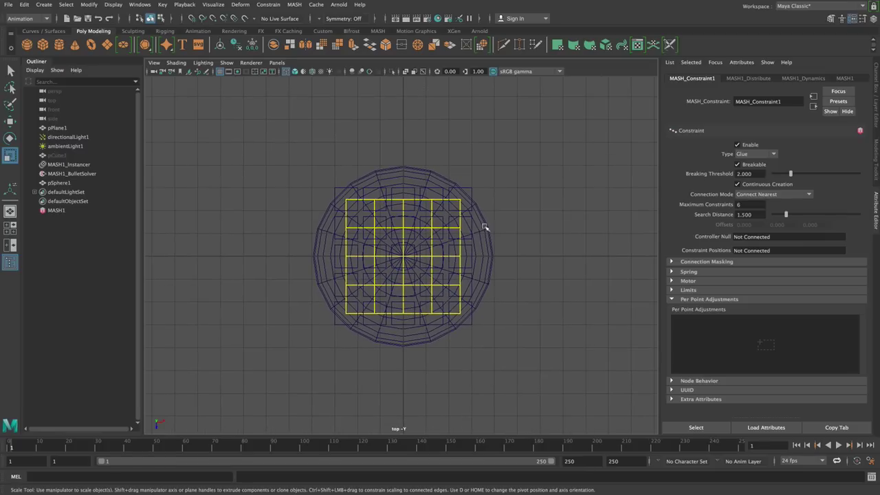
# Map a Ramp texture to the constraint's Connection Masking Mask Map and set the ramp type to U Ramp
pyautogui.click(689, 263)
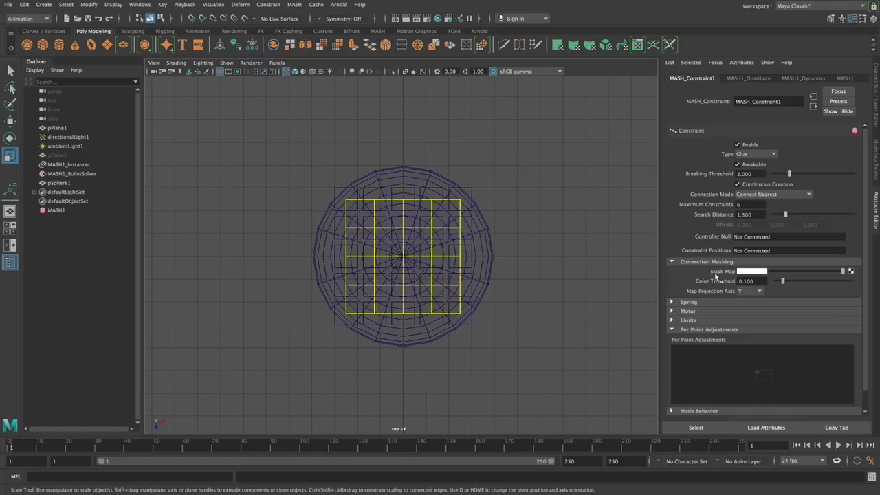
pyautogui.click(850, 271)
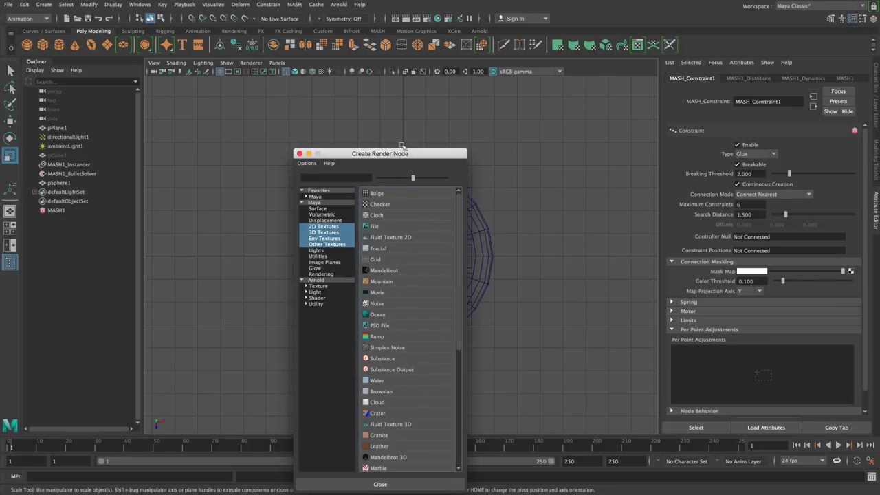
pyautogui.click(377, 336)
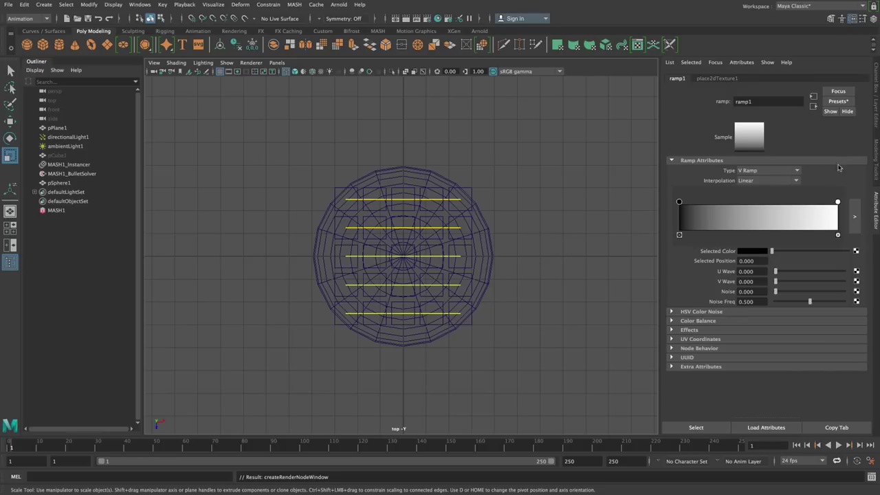
pyautogui.click(783, 171)
pyautogui.click(773, 190)
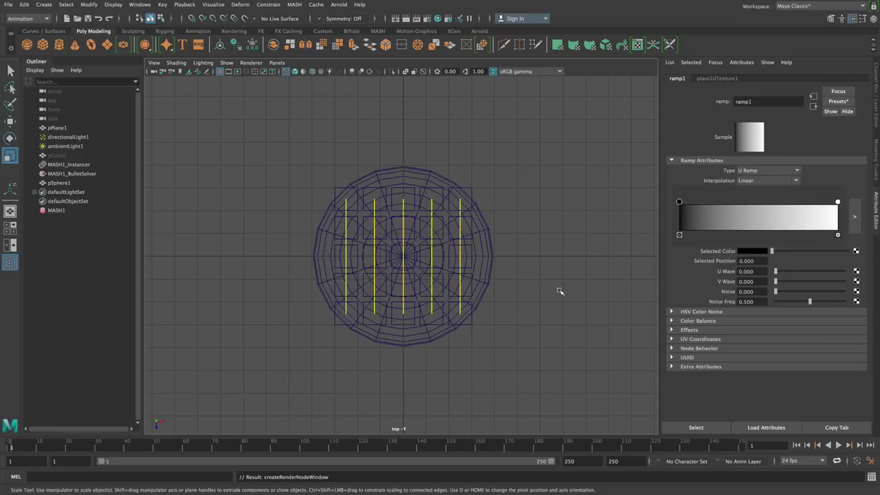
# Show all four views, play the masked simulation to watch the cubes hit the sphere, and return to the first frame
pyautogui.press('space')
pyautogui.keyDown('alt'); pyautogui.moveTo(548, 202); pyautogui.dragTo(584, 196); pyautogui.keyUp('alt')
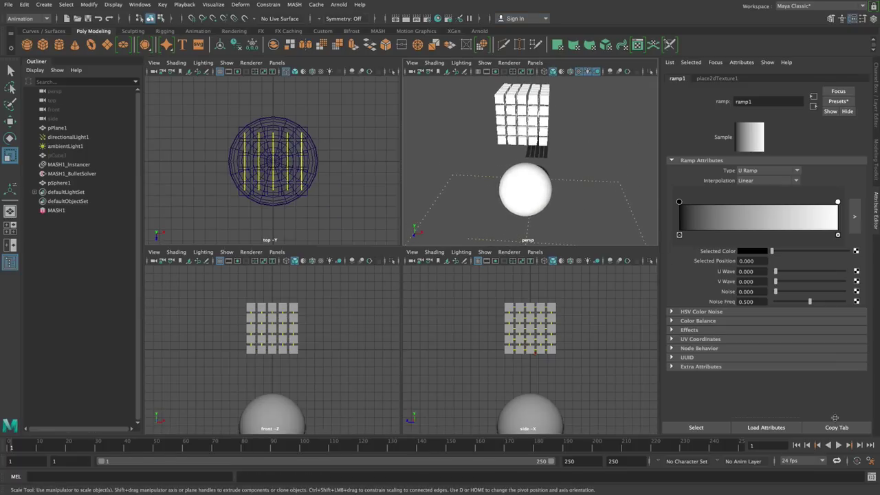
pyautogui.click(838, 445)
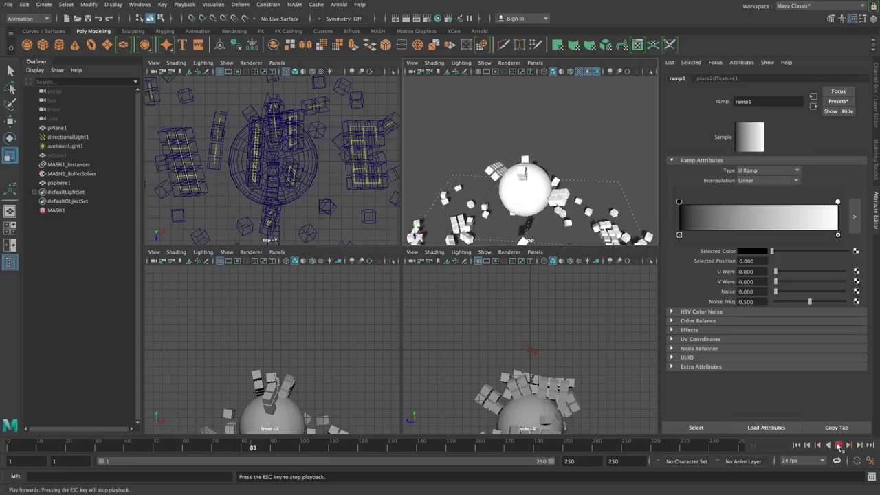
pyautogui.click(838, 445)
pyautogui.click(796, 445)
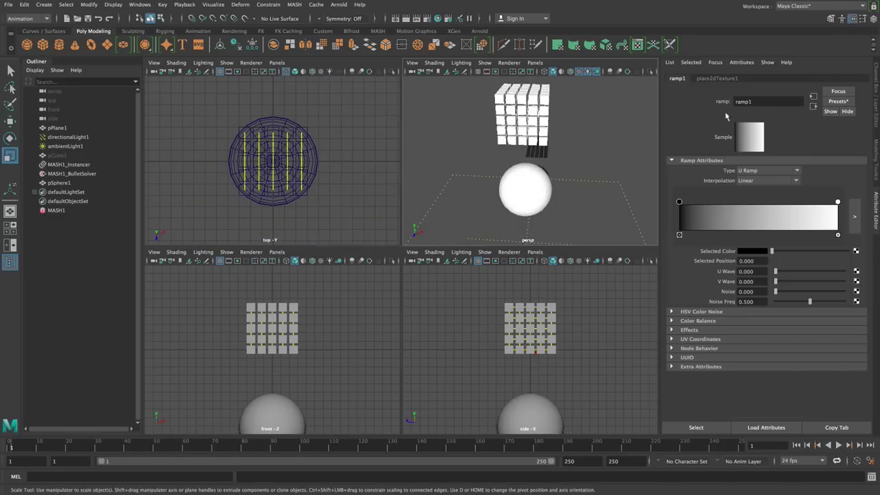
# Make the glue constraint unbreakable, play the simulation and return to the first frame
pyautogui.click(813, 107)
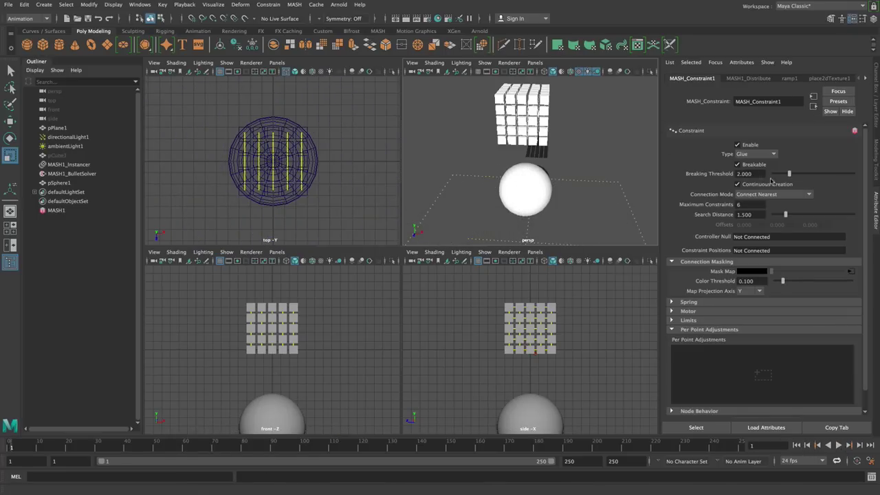
pyautogui.click(838, 445)
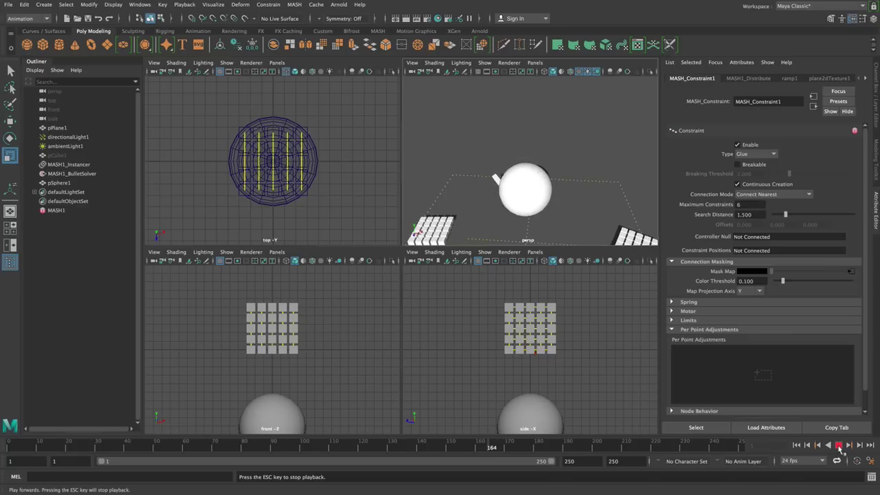
pyautogui.click(838, 446)
pyautogui.click(797, 446)
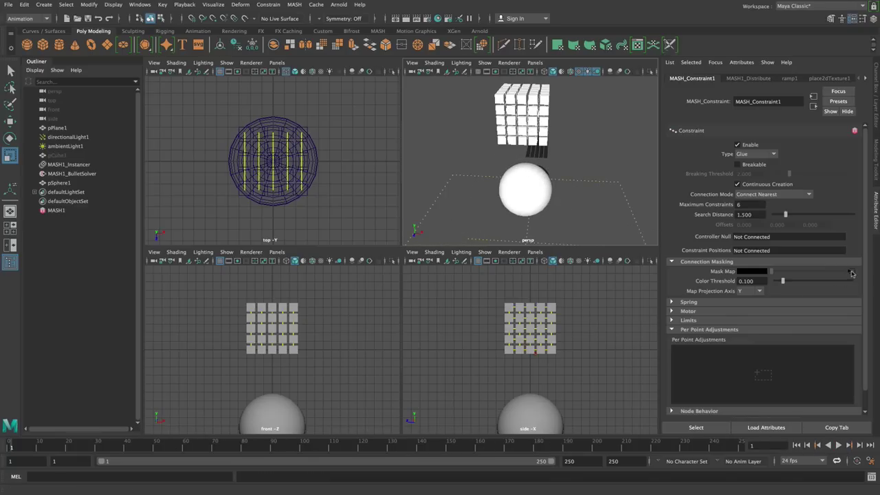
# Try the Diagonal Ramp and Radial Ramp types on the constraint's mask ramp
pyautogui.click(851, 274)
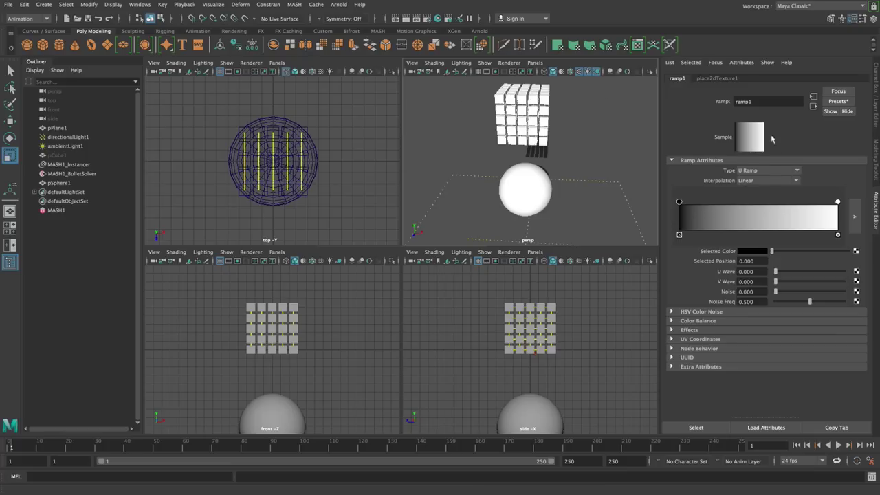
pyautogui.click(767, 171)
pyautogui.click(768, 200)
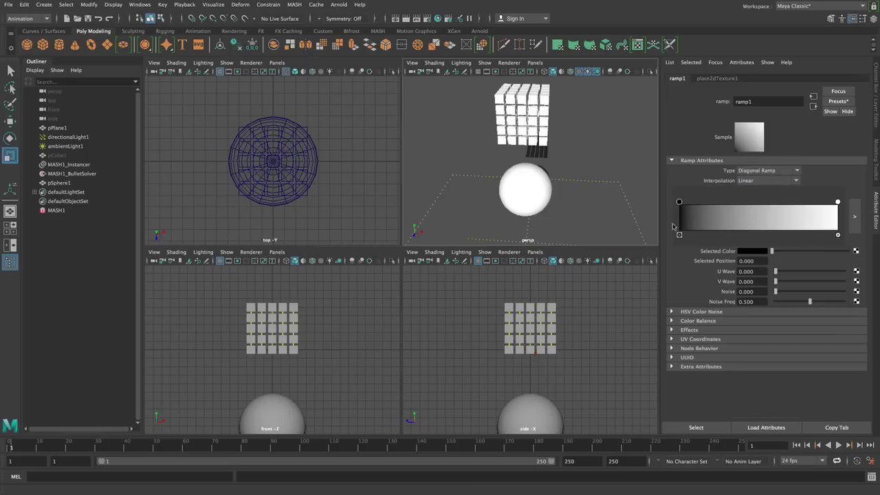
pyautogui.click(788, 176)
pyautogui.click(767, 209)
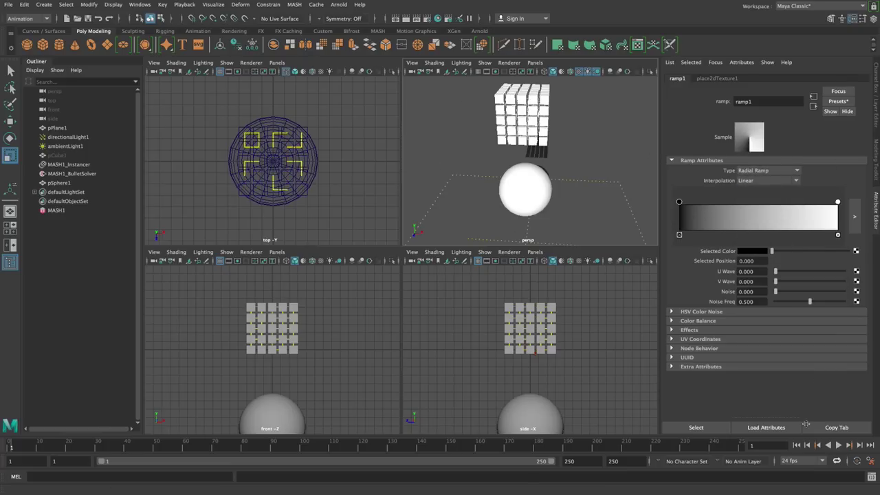
# Set MASH1's grid distribution to 8 points in X, Y and Z, with distances of 9.130 in X and Z and 9.293 in Y
pyautogui.click(58, 210)
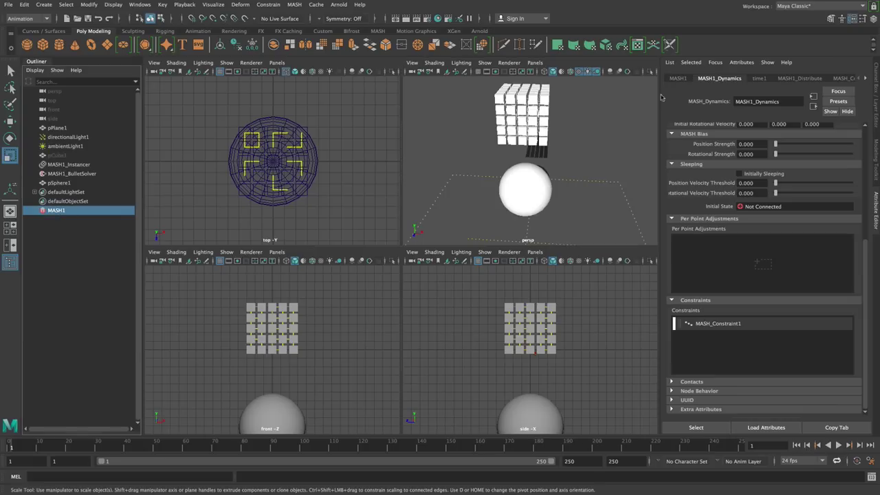
pyautogui.click(799, 78)
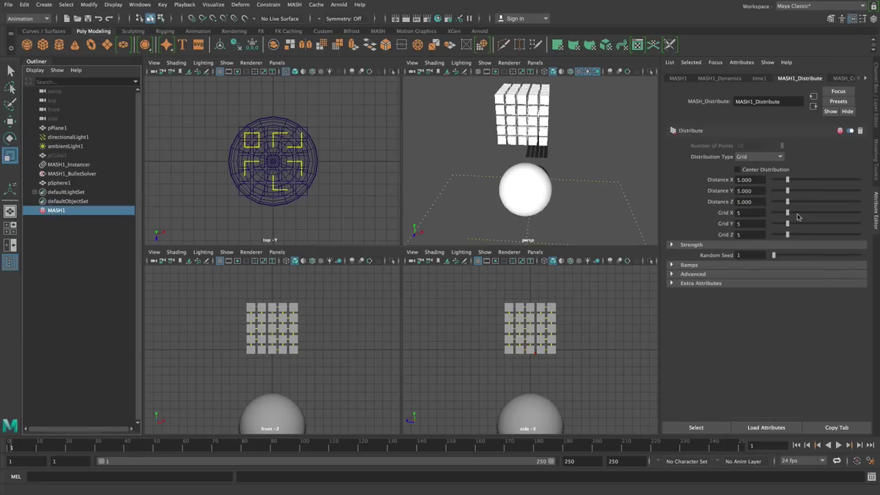
pyautogui.moveTo(794, 215); pyautogui.dragTo(797, 217)
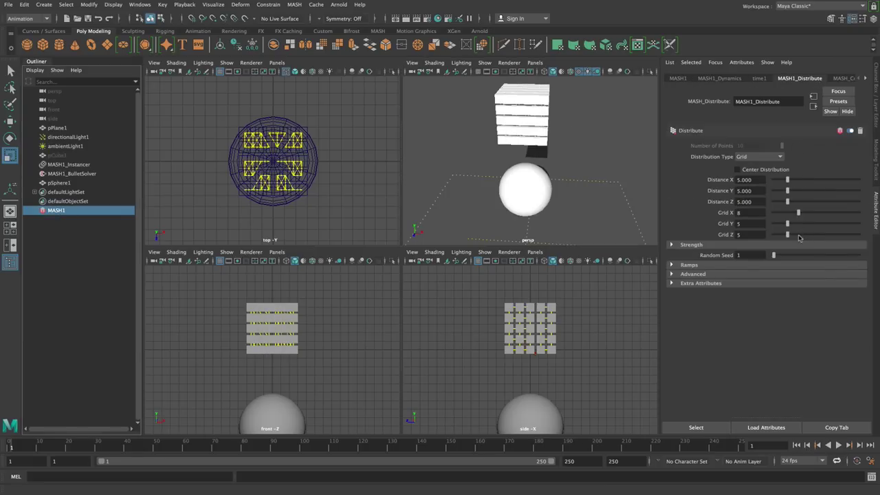
pyautogui.click(799, 235)
pyautogui.click(799, 225)
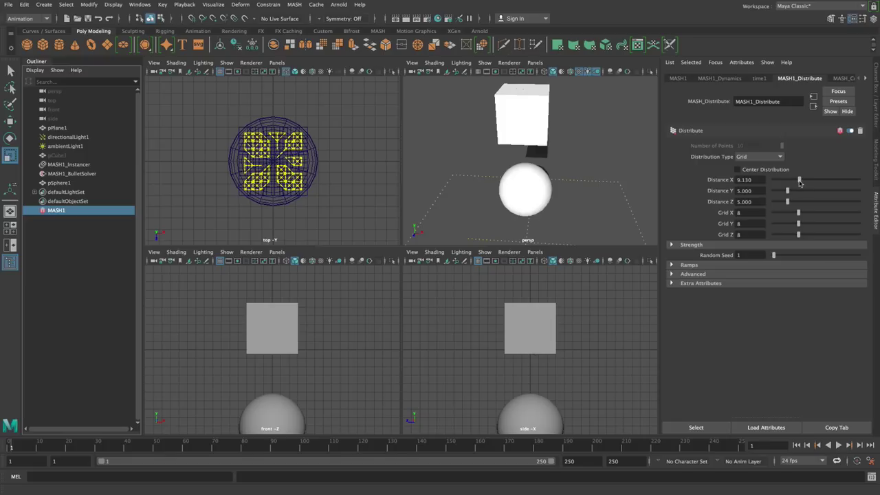
pyautogui.click(799, 191)
pyautogui.click(800, 201)
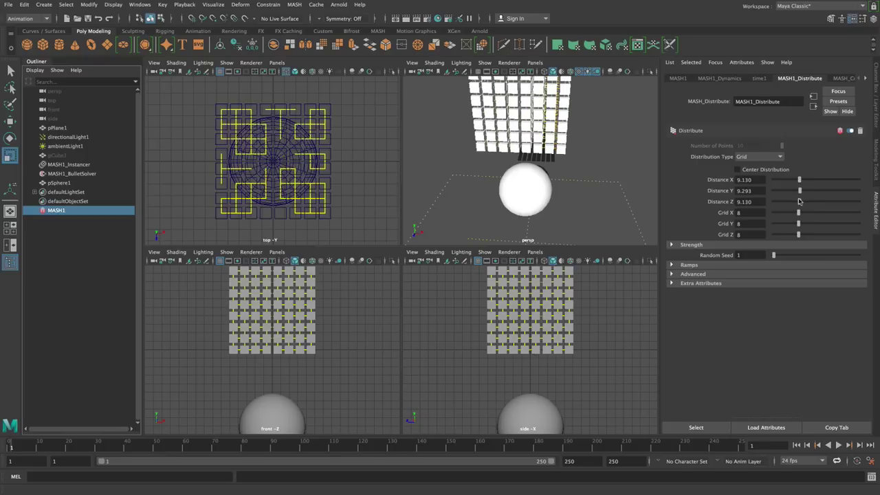
pyautogui.click(747, 180)
# Reopen the constraint's mask ramp from the Dynamics node, try Circular Ramp and set the type to Box Ramp
pyautogui.click(740, 78)
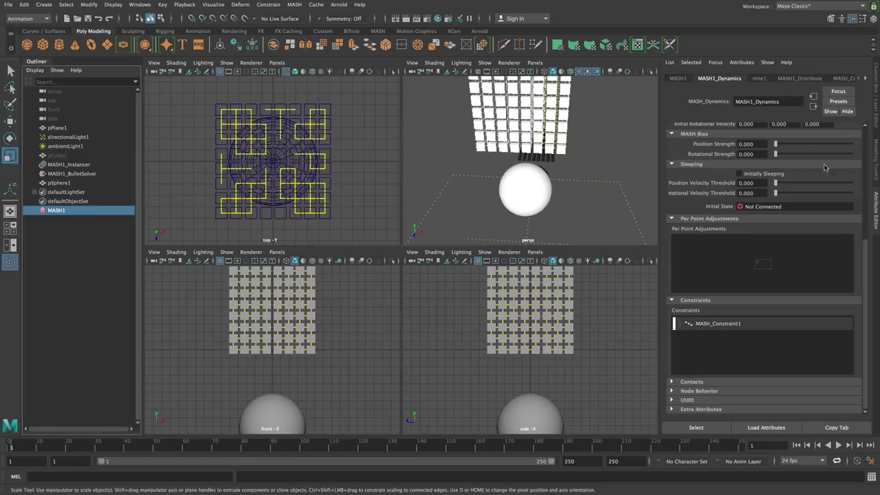
pyautogui.scroll(7, 826, 186)
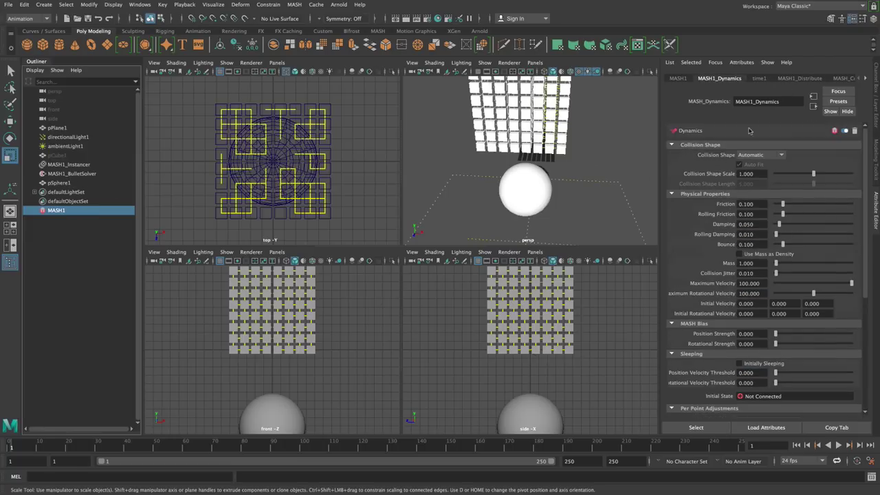
pyautogui.scroll(-5, 789, 304)
pyautogui.doubleClick(692, 345)
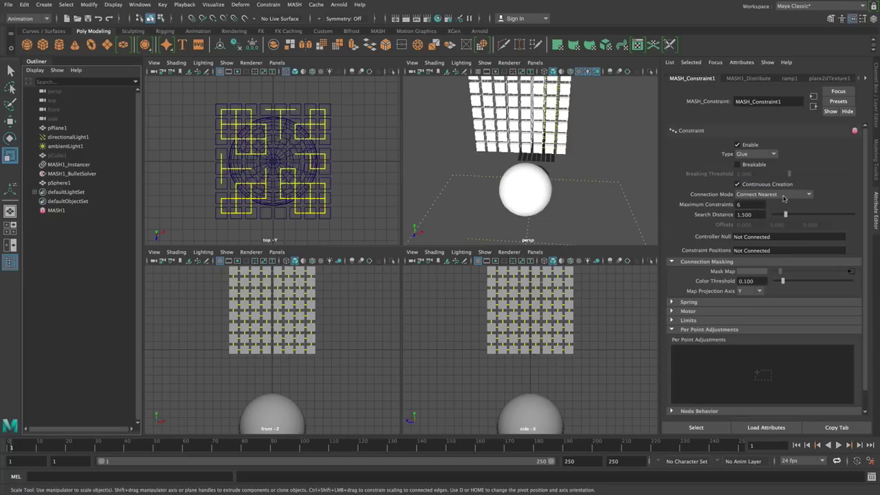
pyautogui.click(851, 272)
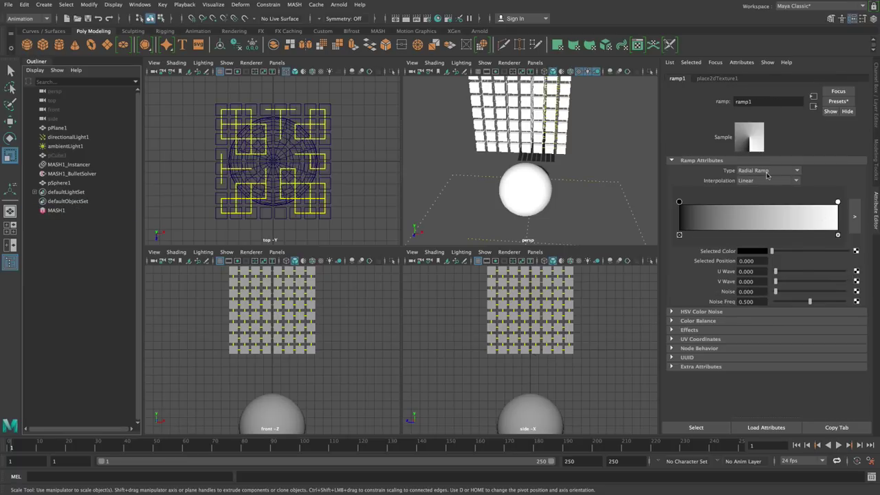
pyautogui.click(767, 173)
pyautogui.click(768, 218)
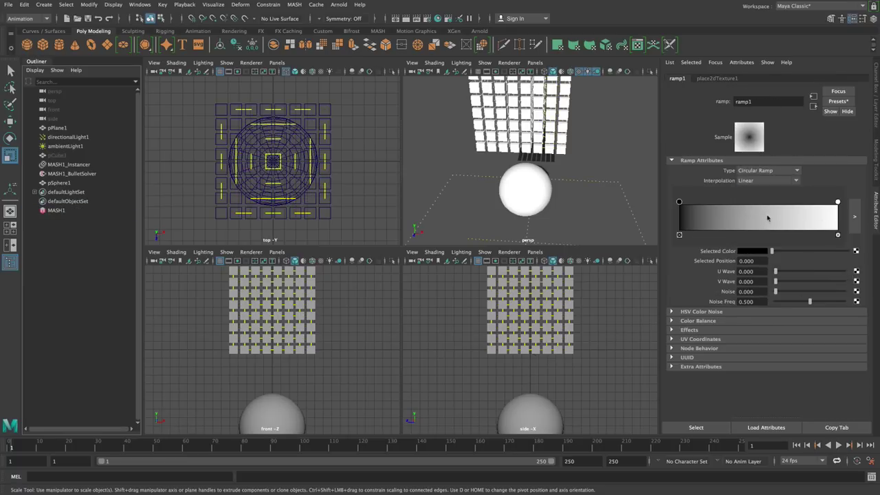
pyautogui.click(775, 172)
pyautogui.click(771, 231)
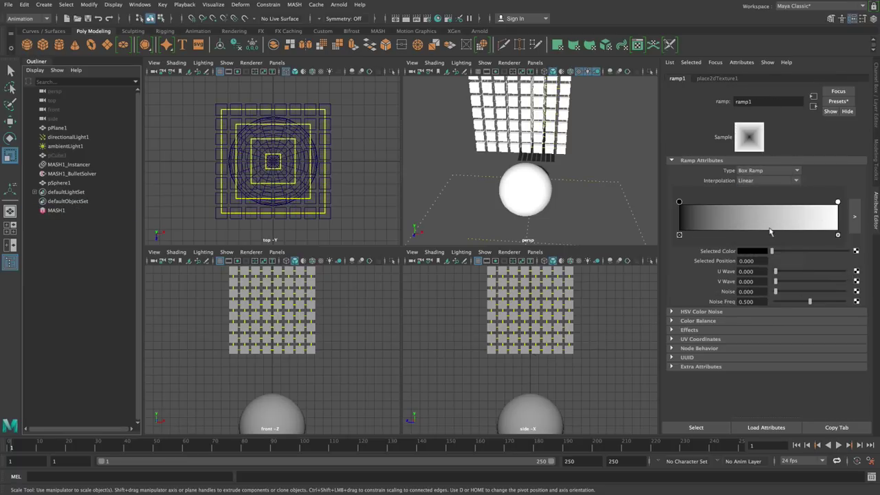
# Scale up the sphere beneath the cube grid, play the box-masked simulation and return to the first frame
pyautogui.click(361, 163)
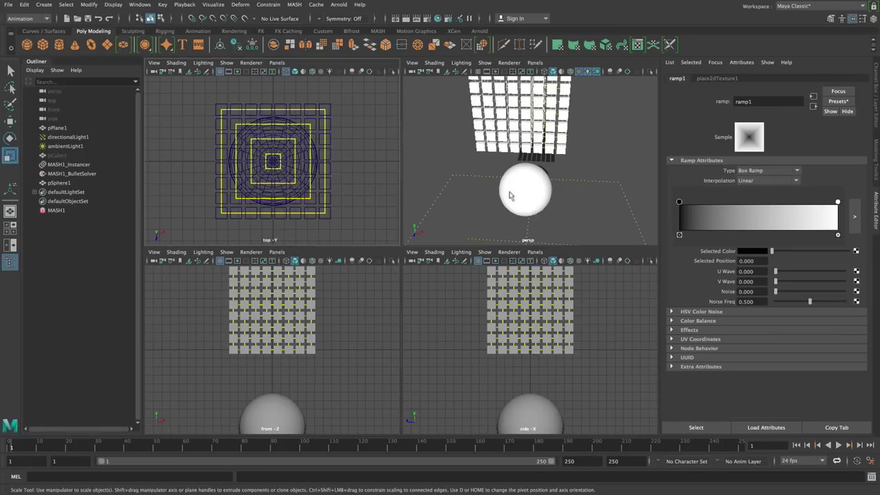
pyautogui.keyDown('alt'); pyautogui.moveTo(569, 197); pyautogui.dragTo(527, 191); pyautogui.keyUp('alt')
pyautogui.click(531, 192)
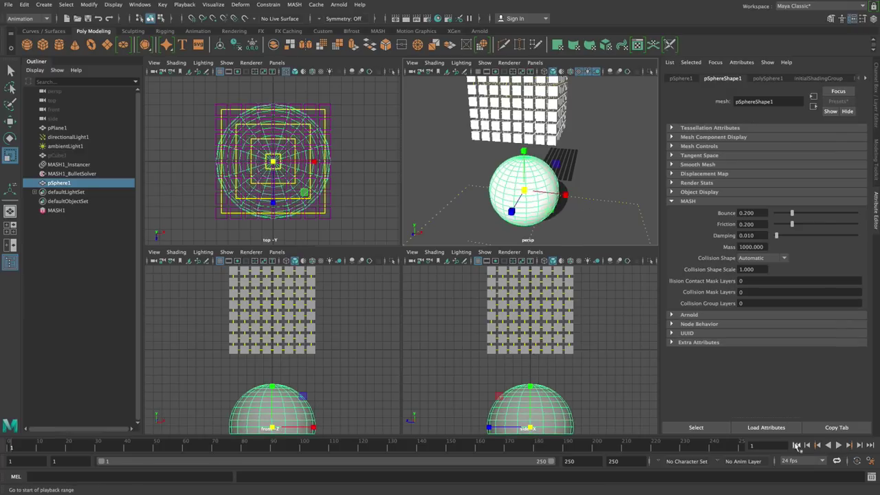
pyautogui.click(839, 445)
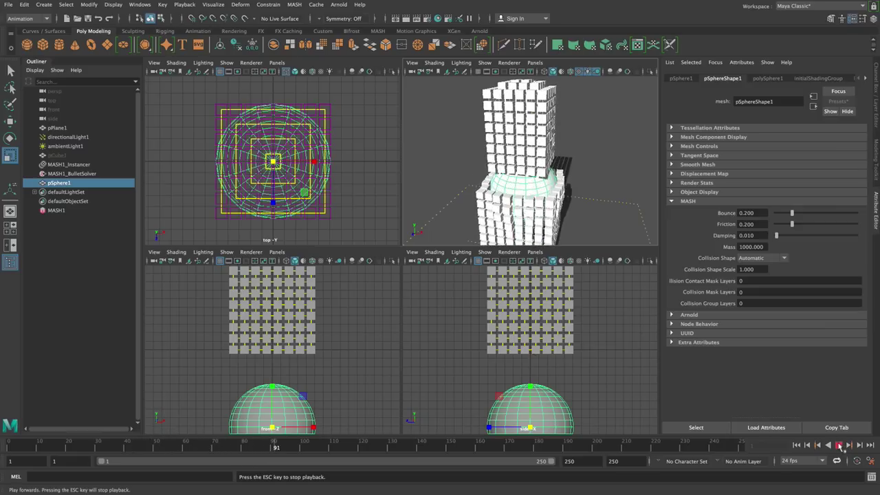
pyautogui.click(839, 446)
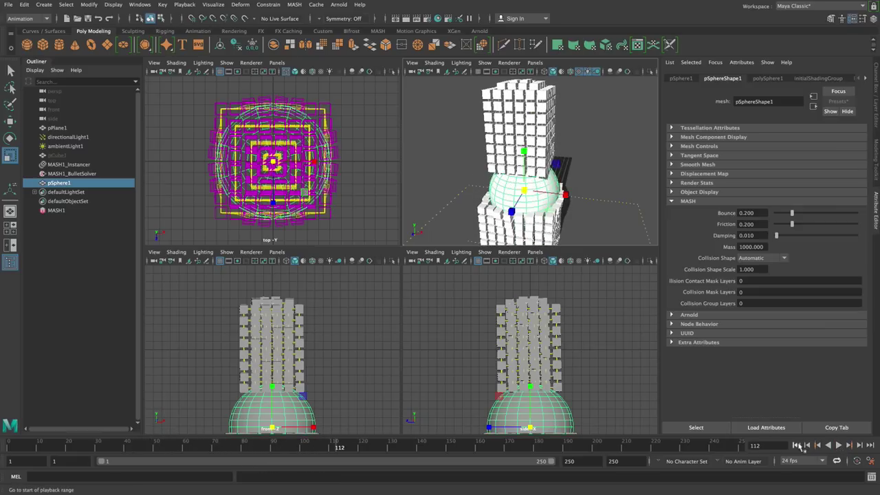
pyautogui.click(797, 446)
# Scale the sphere down slightly and replay the simulation until the outer layers of cubes slide down around it
pyautogui.moveTo(522, 192); pyautogui.dragTo(516, 194)
pyautogui.click(839, 445)
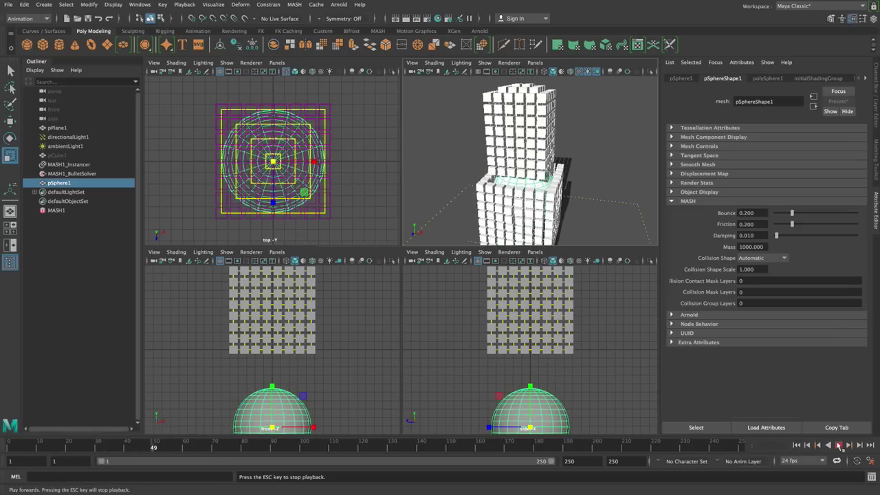
pyautogui.click(839, 446)
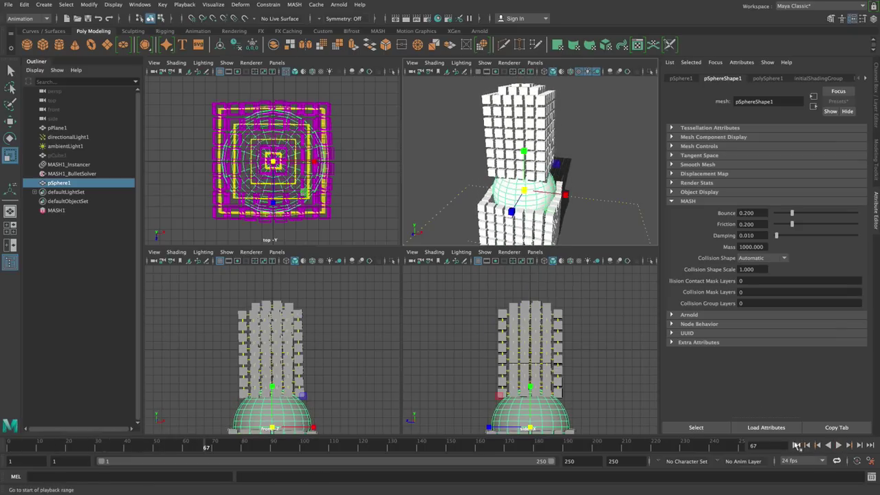
# Return to the first frame and open the MASH_Constraint1 settings from MASH1's Dynamics node
pyautogui.click(797, 446)
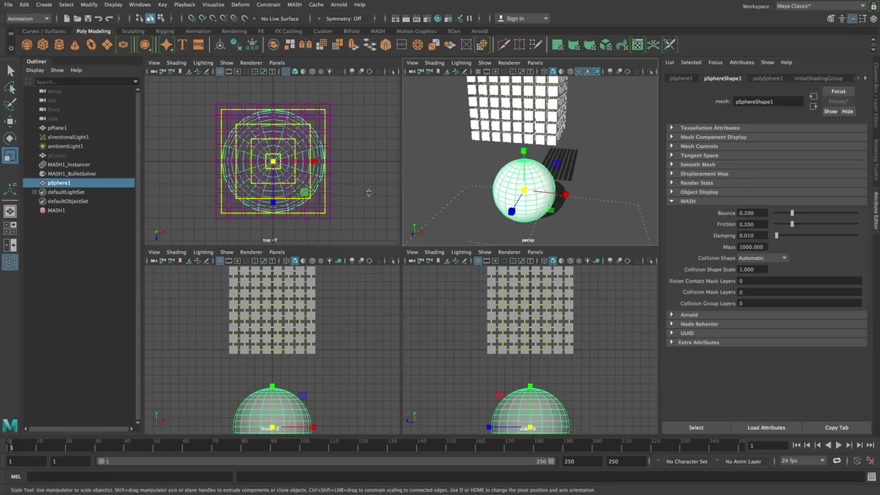
pyautogui.click(69, 210)
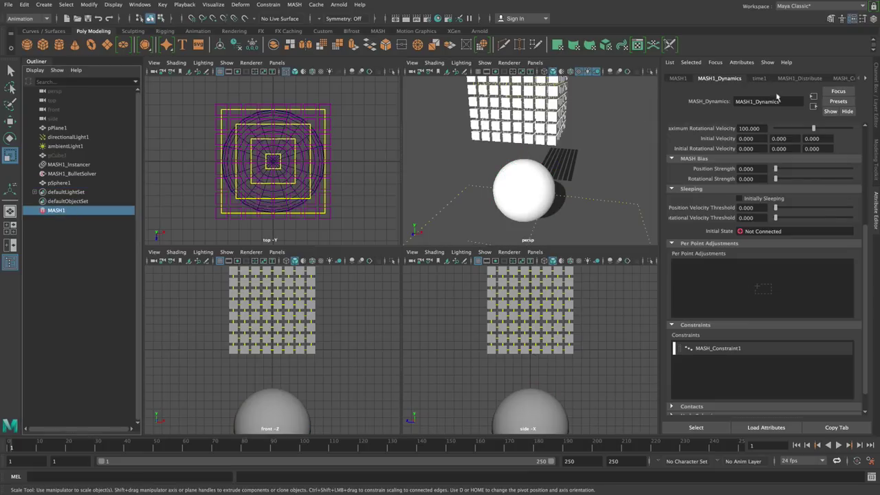
pyautogui.click(763, 349)
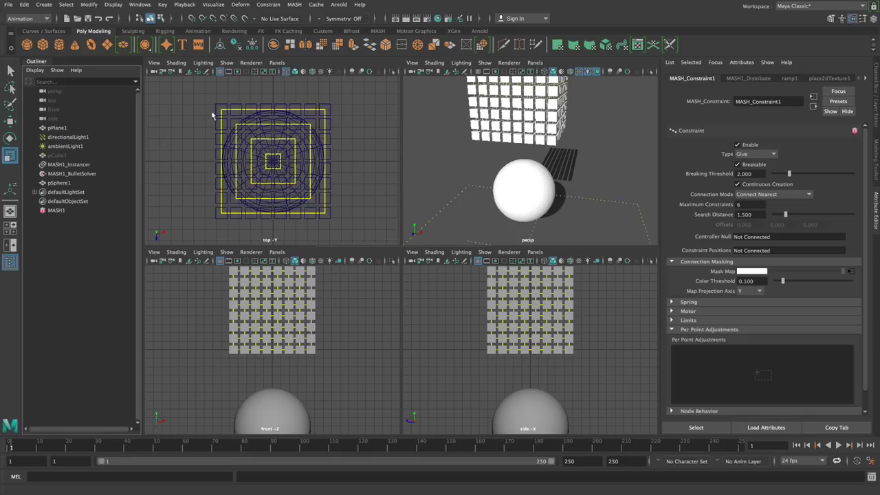
# Play the simulation in a full-size perspective view framing the sphere and cube grid, then stop and return to the first frame
pyautogui.keyDown('alt'); pyautogui.moveTo(571, 126); pyautogui.dragTo(566, 182, button='middle'); pyautogui.keyUp('alt')
pyautogui.scroll(-3, 565, 182)
pyautogui.keyDown('alt'); pyautogui.moveTo(566, 182); pyautogui.dragTo(573, 192); pyautogui.keyUp('alt')
pyautogui.press('space')
pyautogui.click(839, 445)
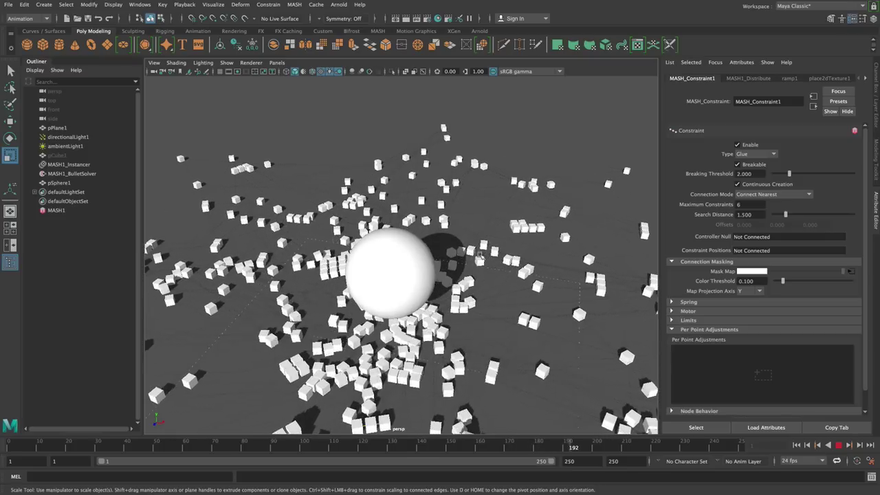
pyautogui.press('Escape')
pyautogui.click(797, 445)
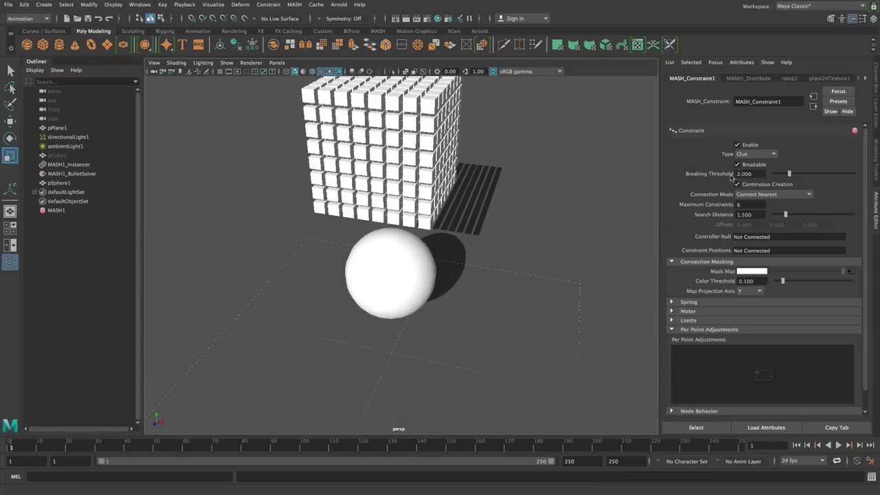
# Set the constraint's breaking threshold to 4 and MASH1's Dynamics friction and rolling friction to 0.677
pyautogui.click(745, 174)
pyautogui.click(84, 174)
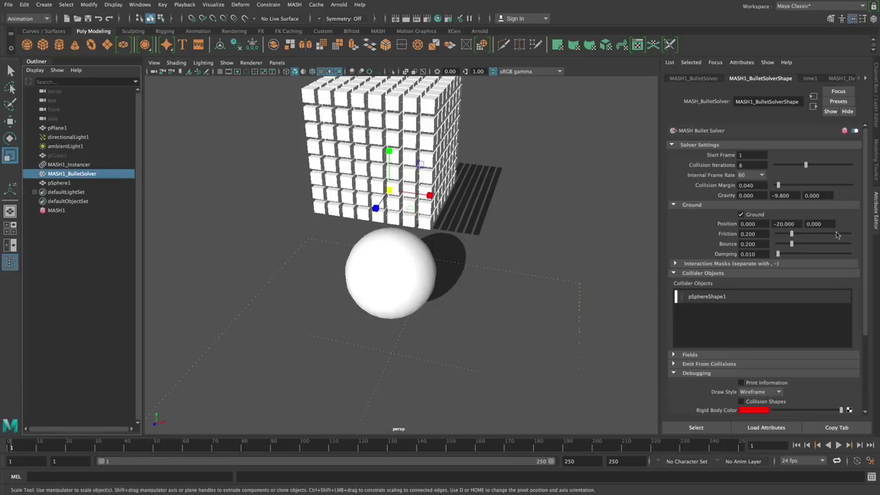
pyautogui.click(90, 211)
pyautogui.click(838, 79)
pyautogui.click(709, 77)
pyautogui.scroll(4, 749, 197)
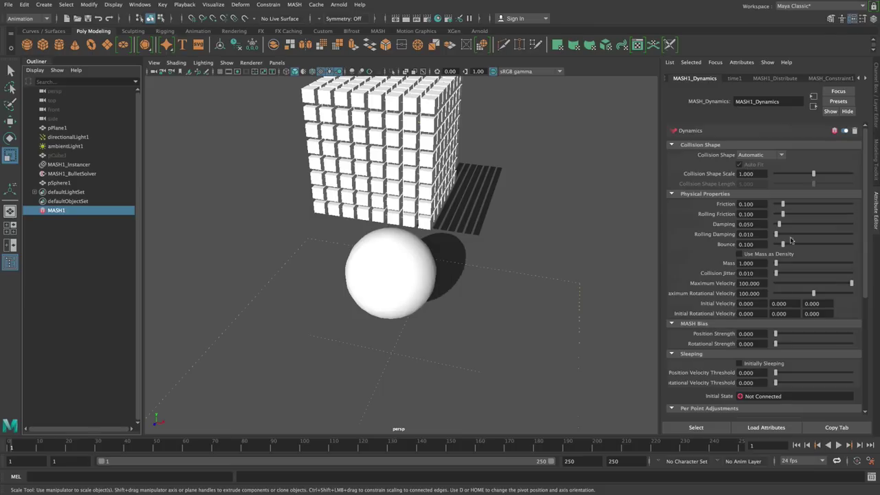
pyautogui.click(825, 205)
pyautogui.click(826, 214)
# Replay the higher-friction simulation, inspect the fallen layers from several angles, then stop and return to the first frame
pyautogui.click(838, 445)
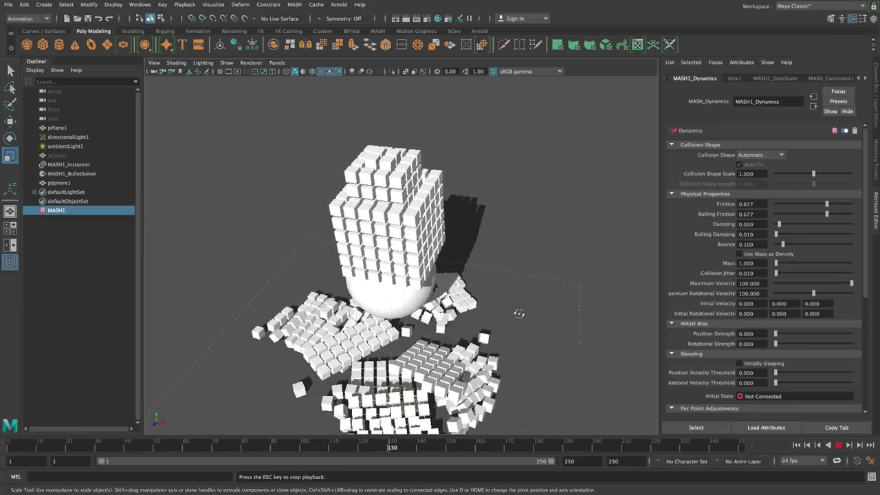
pyautogui.keyDown('alt'); pyautogui.moveTo(519, 314); pyautogui.dragTo(454, 317); pyautogui.keyUp('alt')
pyautogui.keyDown('alt'); pyautogui.moveTo(528, 319); pyautogui.dragTo(532, 272, button='middle'); pyautogui.keyUp('alt')
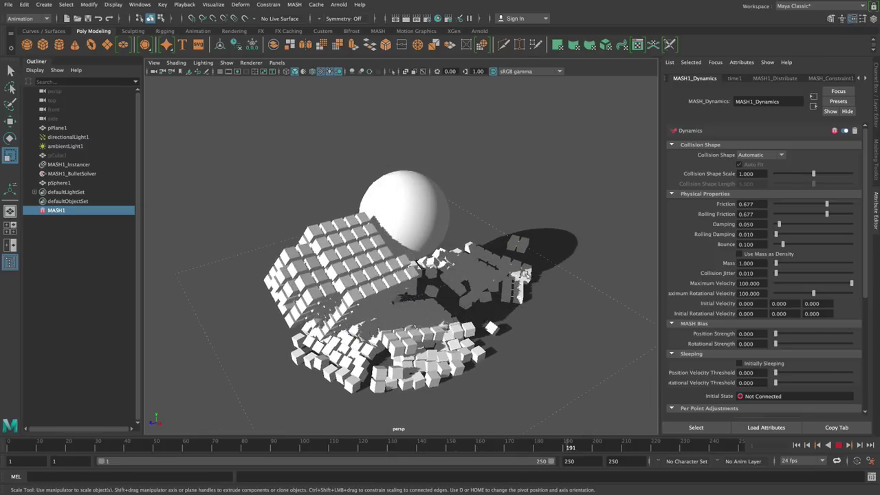
pyautogui.keyDown('alt'); pyautogui.moveTo(526, 274); pyautogui.dragTo(503, 245); pyautogui.keyUp('alt')
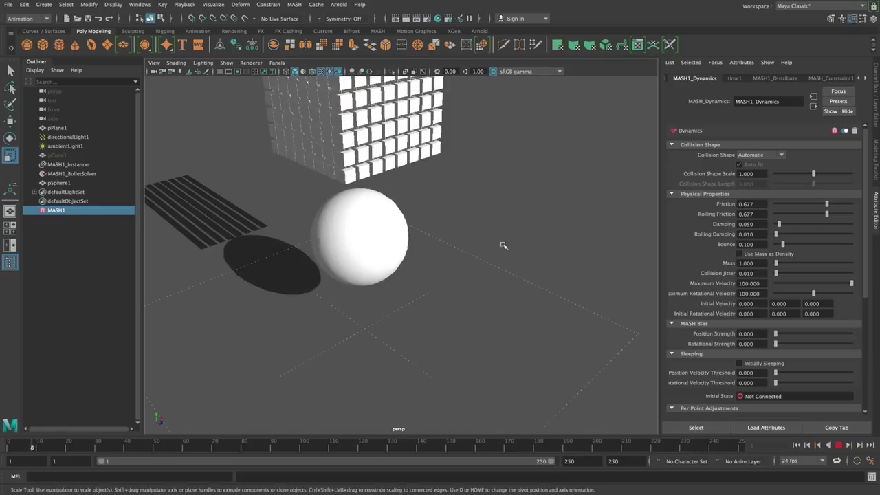
pyautogui.press('F1')
pyautogui.press('Escape')
pyautogui.click(797, 444)
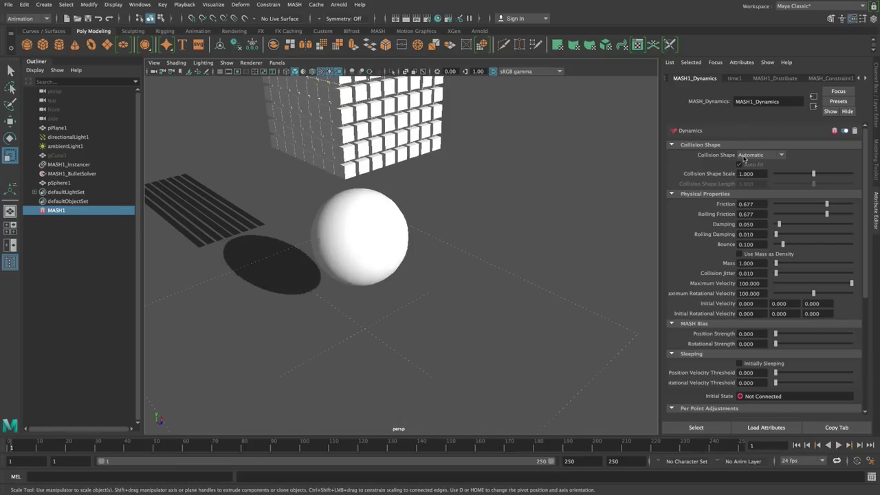
# Open the constraint's mask ramp with all four views shown and change the ramp type to U Ramp
pyautogui.click(815, 79)
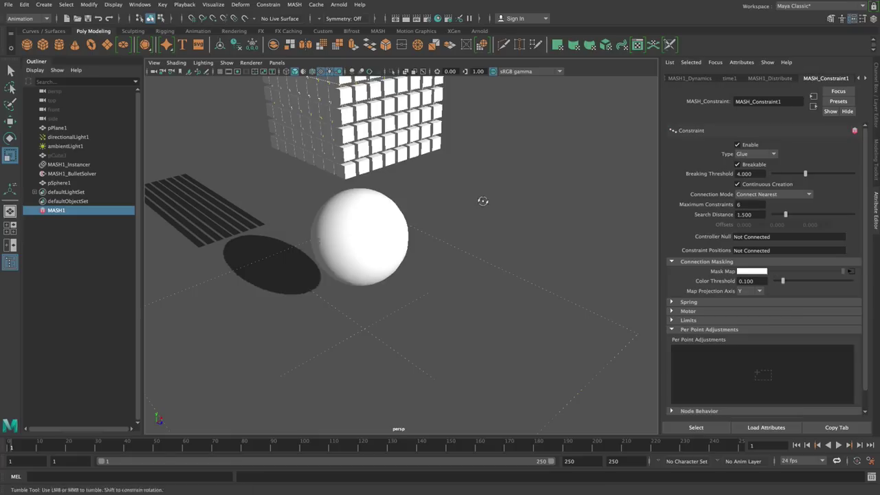
pyautogui.press('space')
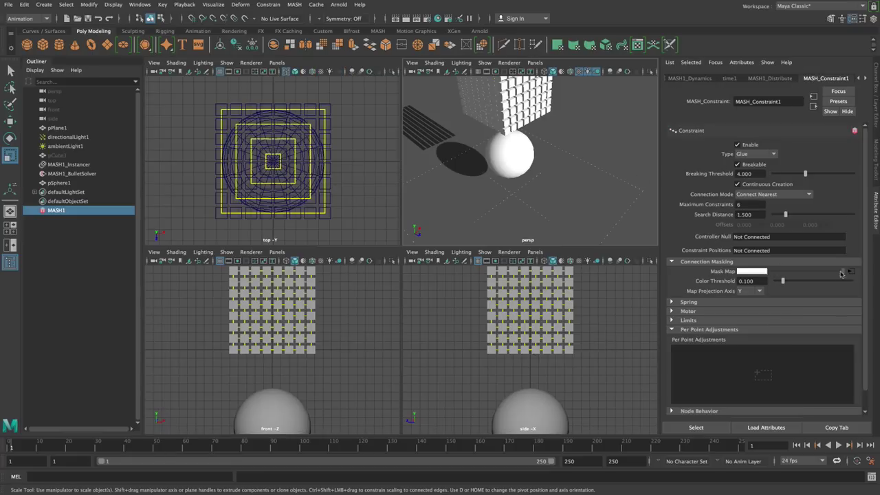
pyautogui.click(851, 272)
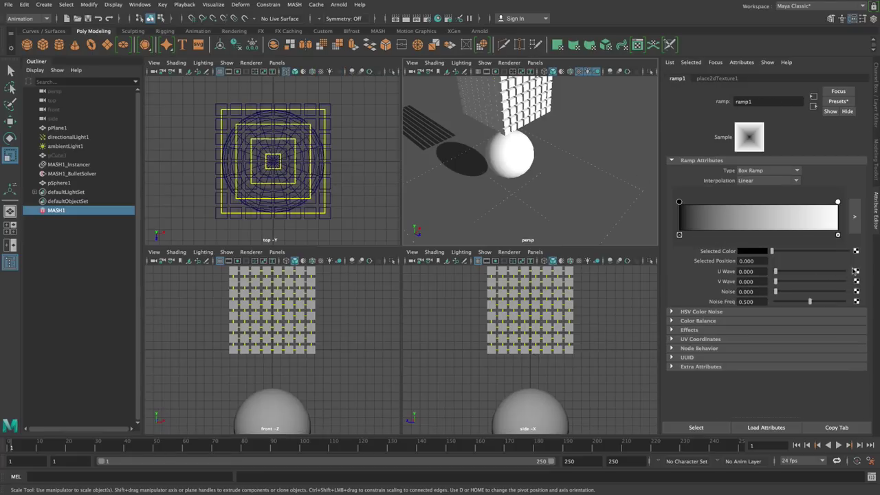
pyautogui.click(765, 170)
pyautogui.click(764, 189)
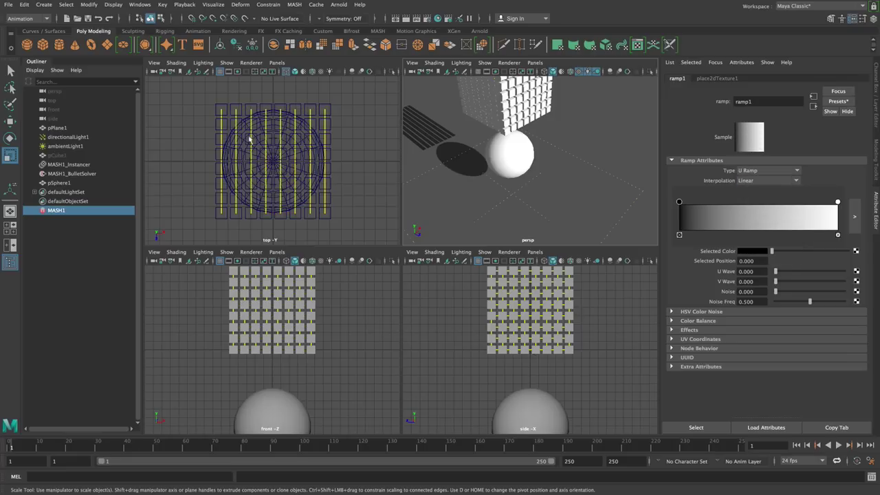
# Try constraint color thresholds of 0.213, 0.543 and 0.098 to compare how the U Ramp splits the grid into slabs
pyautogui.click(813, 107)
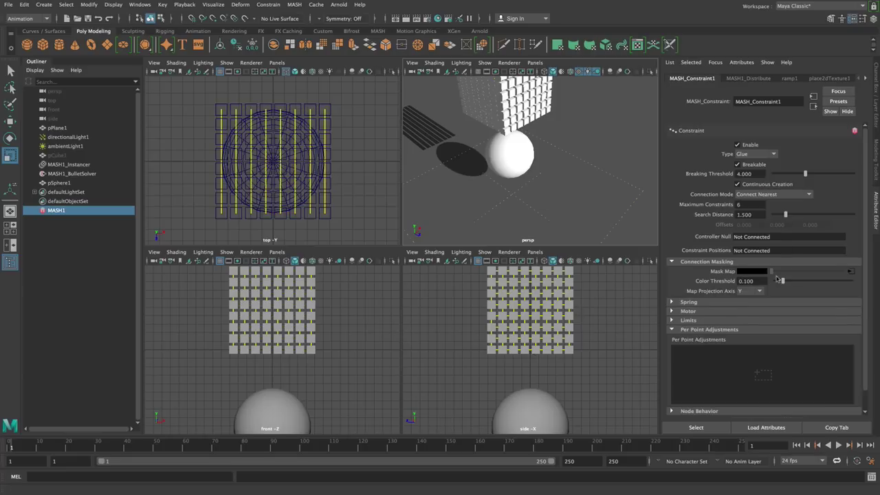
pyautogui.moveTo(783, 283); pyautogui.dragTo(791, 283)
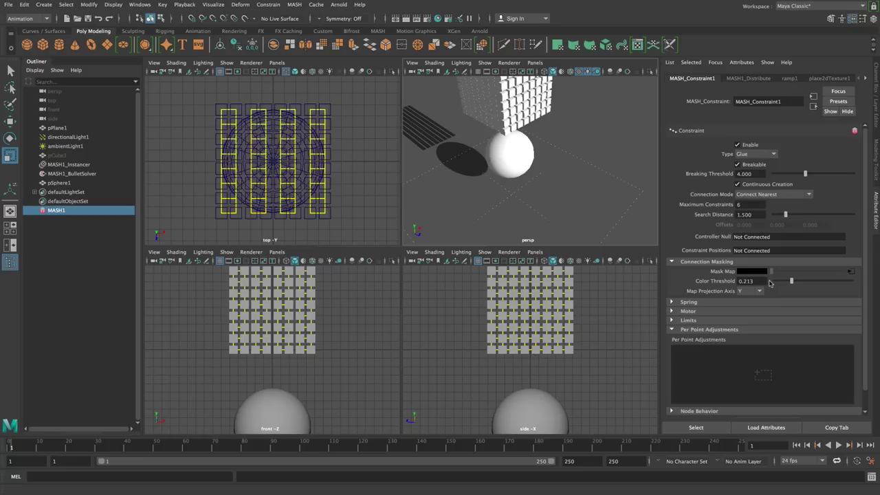
pyautogui.moveTo(795, 284); pyautogui.dragTo(811, 283)
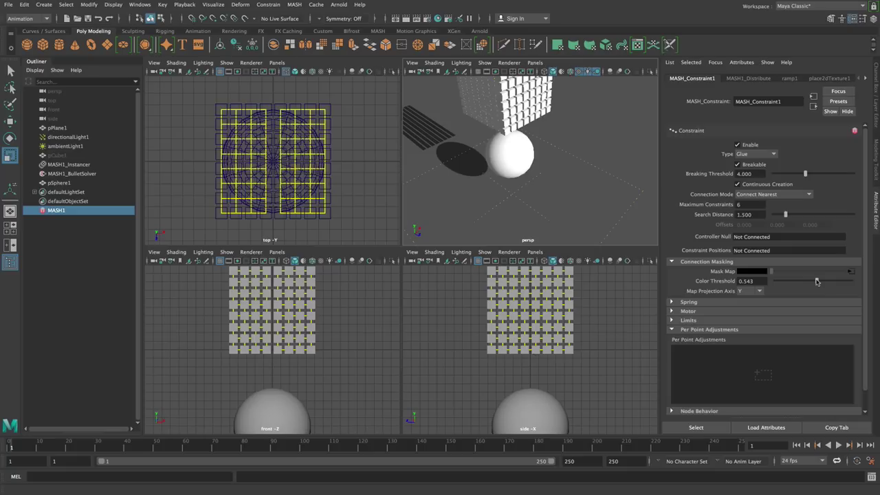
pyautogui.moveTo(797, 281); pyautogui.dragTo(783, 282)
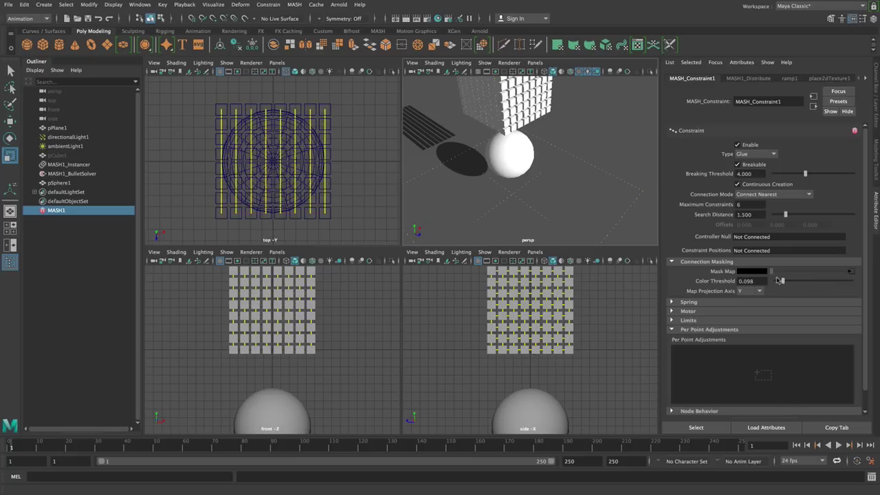
# Replace the mask ramp with a Volume Noise texture and show the cube grid in wireframe in the perspective view
pyautogui.click(852, 272)
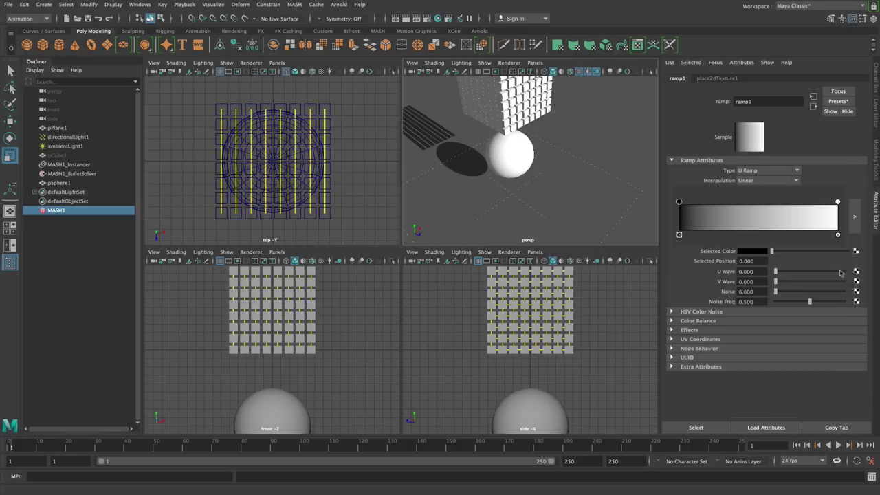
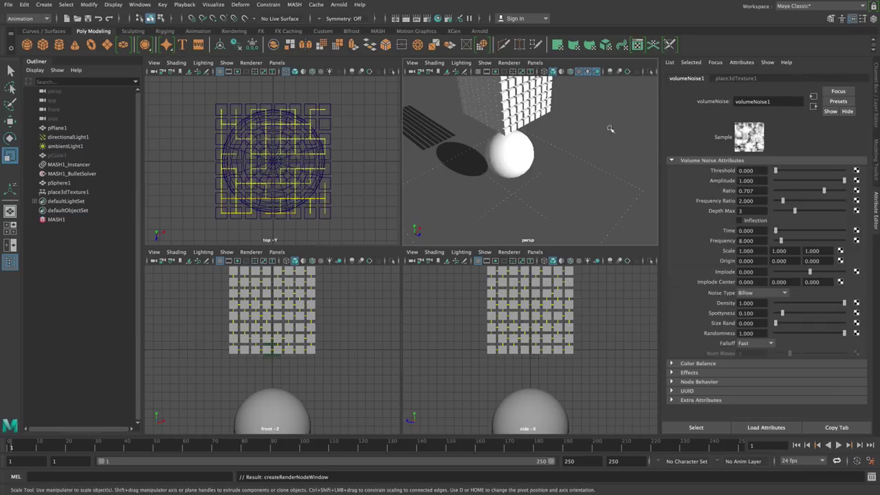
pyautogui.keyDown('alt'); pyautogui.moveTo(589, 106); pyautogui.dragTo(583, 151, button='middle'); pyautogui.keyUp('alt')
pyautogui.keyDown('alt'); pyautogui.moveTo(583, 150); pyautogui.dragTo(515, 157); pyautogui.keyUp('alt')
pyautogui.press('4')
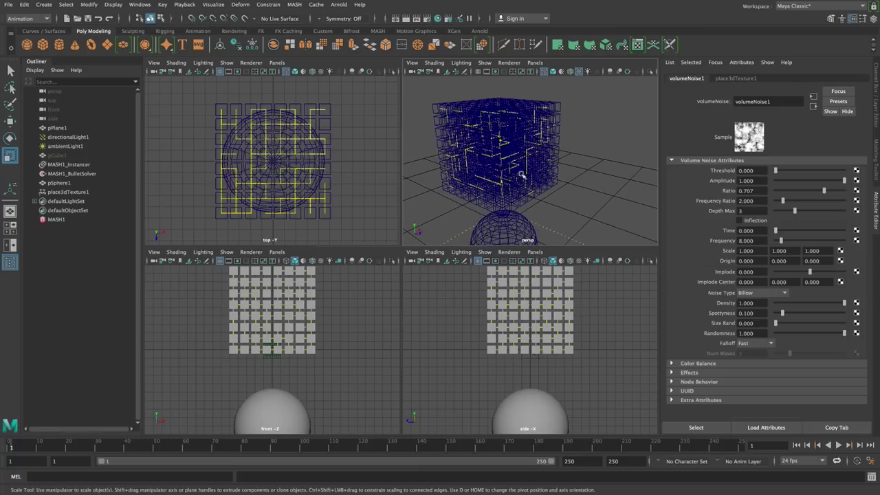
# Set the noise-masked constraint's color threshold to 0.226 while checking the connections in the perspective view
pyautogui.click(813, 109)
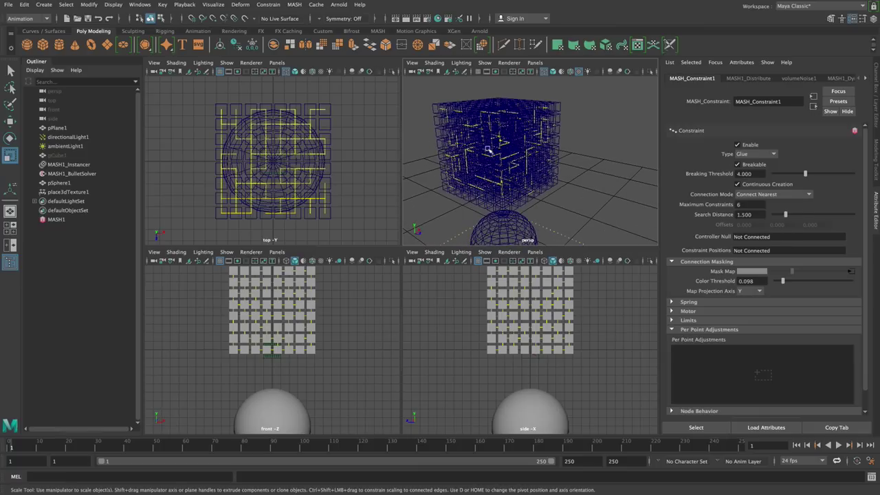
pyautogui.moveTo(784, 283); pyautogui.dragTo(793, 283)
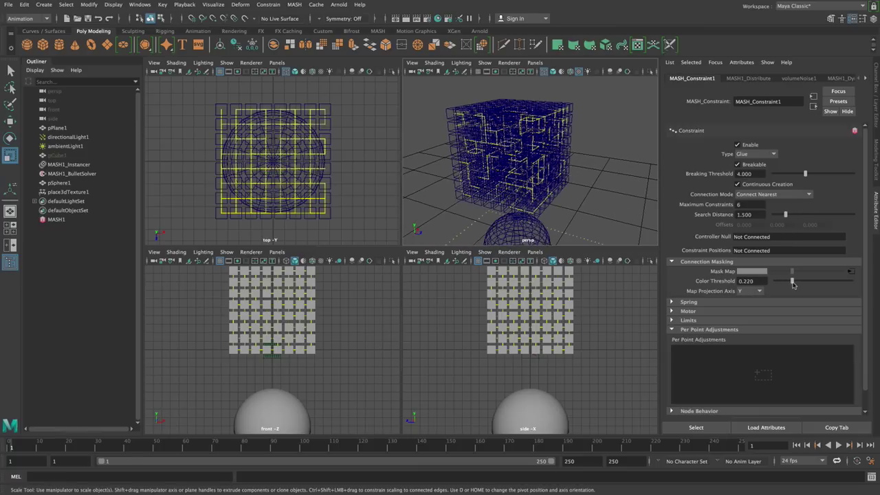
pyautogui.keyDown('alt'); pyautogui.moveTo(556, 184); pyautogui.dragTo(531, 184); pyautogui.keyUp('alt')
pyautogui.keyDown('alt'); pyautogui.moveTo(530, 184); pyautogui.dragTo(515, 181, button='right'); pyautogui.keyUp('alt')
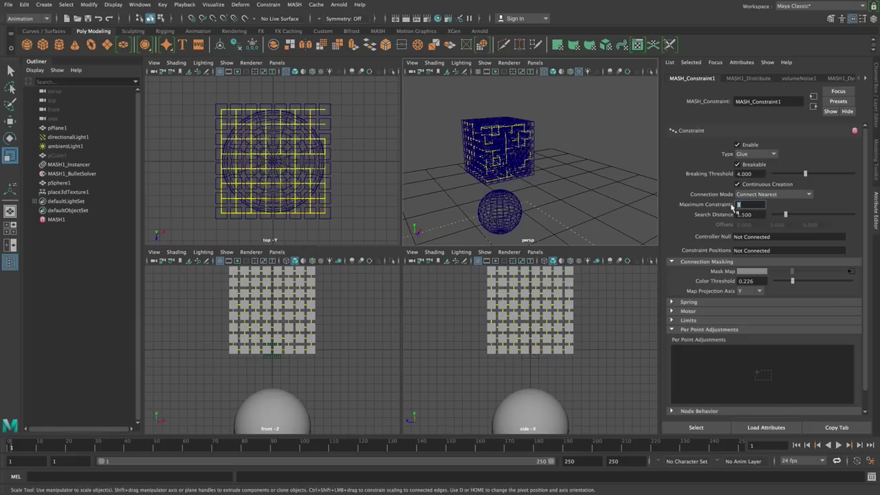
# Set Maximum Constraints to 3 and display the perspective view full-size, shaded with all lights
pyautogui.keyDown('alt'); pyautogui.moveTo(636, 180); pyautogui.dragTo(616, 195); pyautogui.keyUp('alt')
pyautogui.press('5')
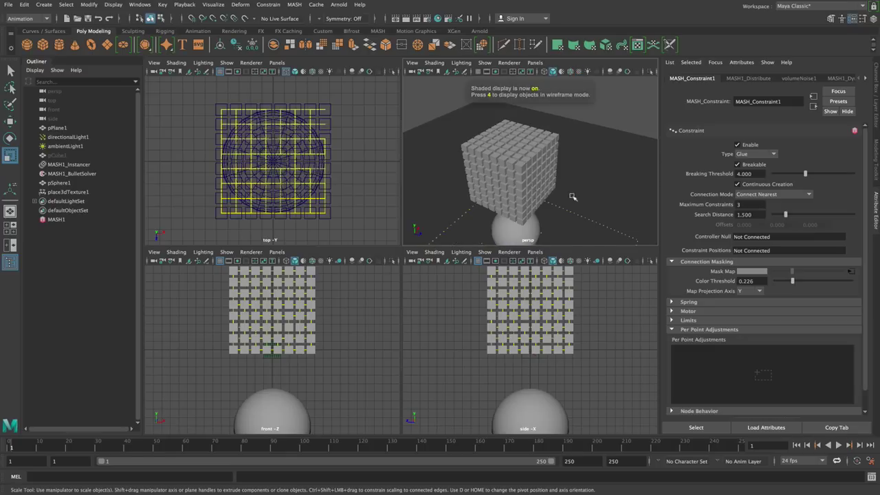
pyautogui.press('space')
pyautogui.keyDown('alt'); pyautogui.moveTo(497, 308); pyautogui.dragTo(527, 273, button='middle'); pyautogui.keyUp('alt')
pyautogui.press('7')
pyautogui.scroll(-4, 521, 310)
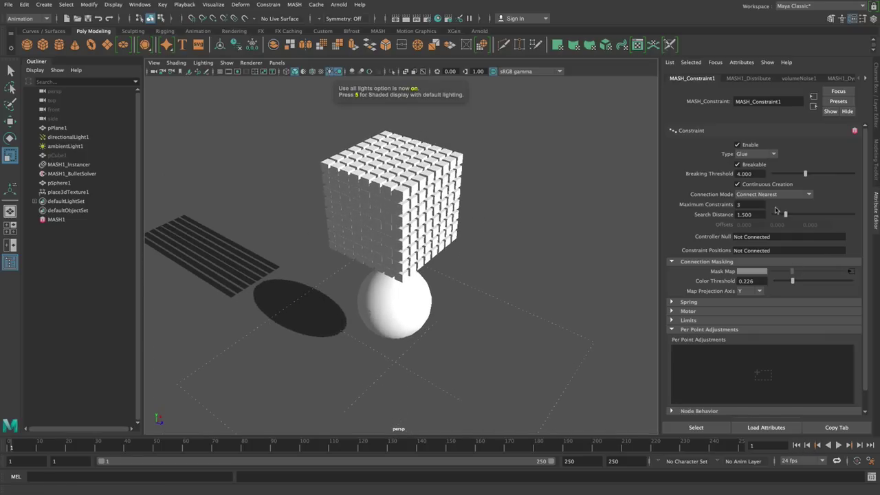
# Turn off Breakable on the constraint, play the noise-masked simulation and return to the first frame
pyautogui.click(838, 446)
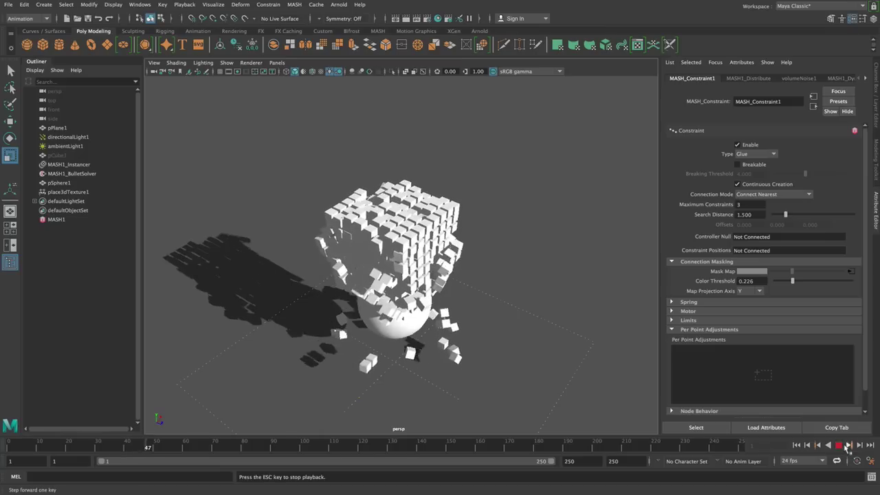
pyautogui.keyDown('alt'); pyautogui.moveTo(477, 278); pyautogui.dragTo(412, 275); pyautogui.keyUp('alt')
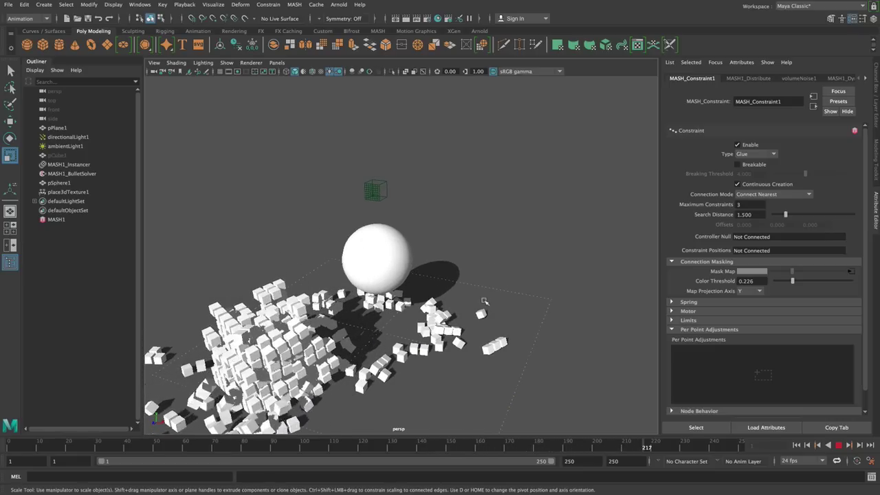
pyautogui.click(796, 445)
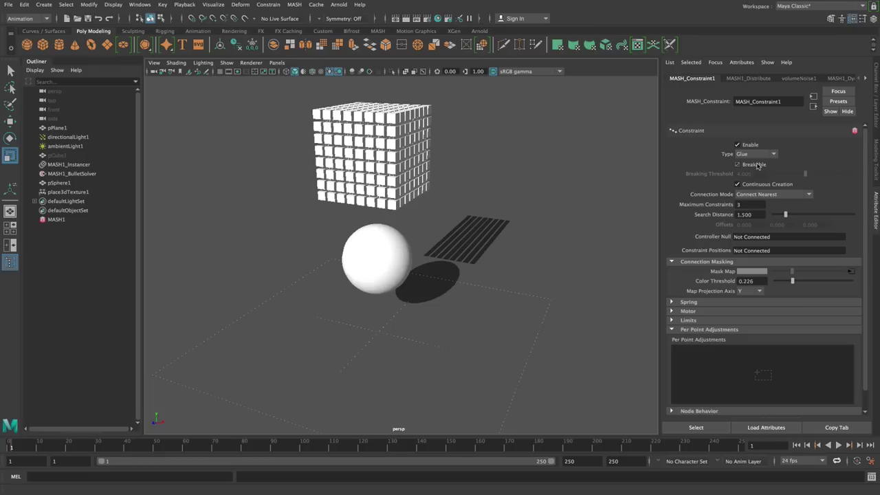
# Turn Breakable on for the constraint, replay the simulation, stop at frame 164 and inspect the cube clusters around the sphere
pyautogui.click(838, 445)
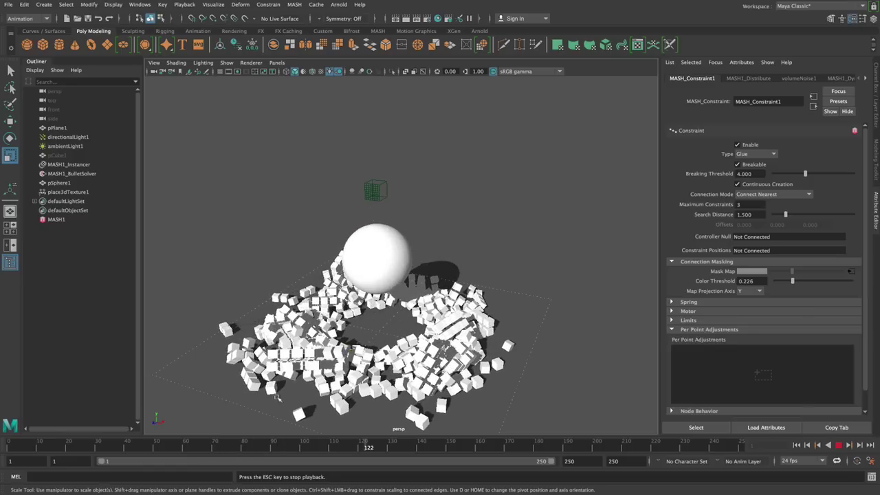
pyautogui.keyDown('alt'); pyautogui.moveTo(406, 389); pyautogui.dragTo(463, 392); pyautogui.keyUp('alt')
pyautogui.press('Escape')
pyautogui.keyDown('alt'); pyautogui.moveTo(516, 357); pyautogui.dragTo(547, 298); pyautogui.keyUp('alt')
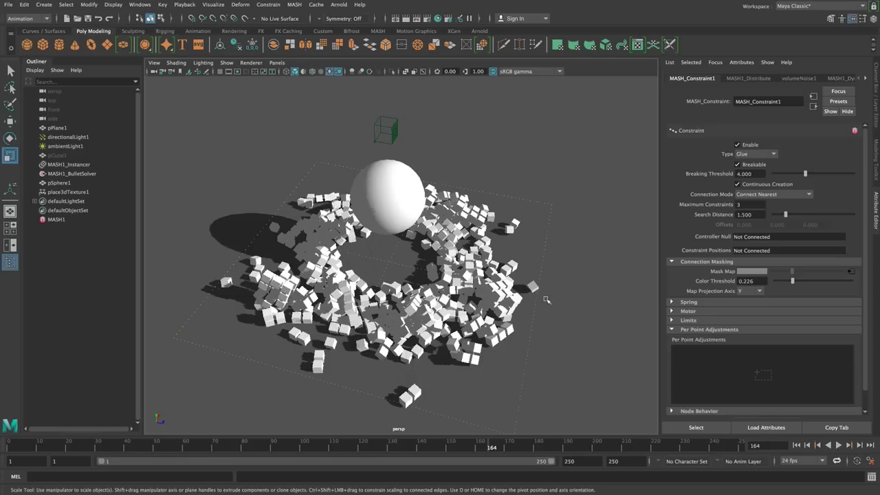
pyautogui.keyDown('alt'); pyautogui.moveTo(588, 185); pyautogui.dragTo(577, 210); pyautogui.keyUp('alt')
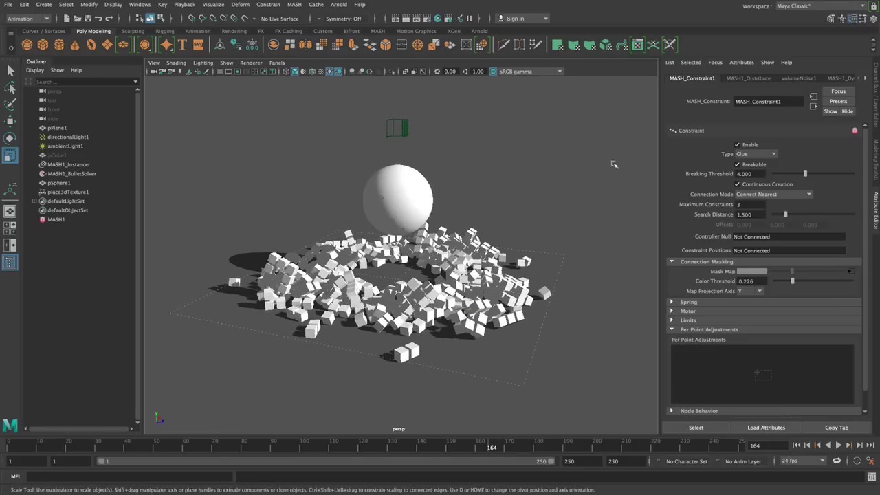
pyautogui.click(699, 5)
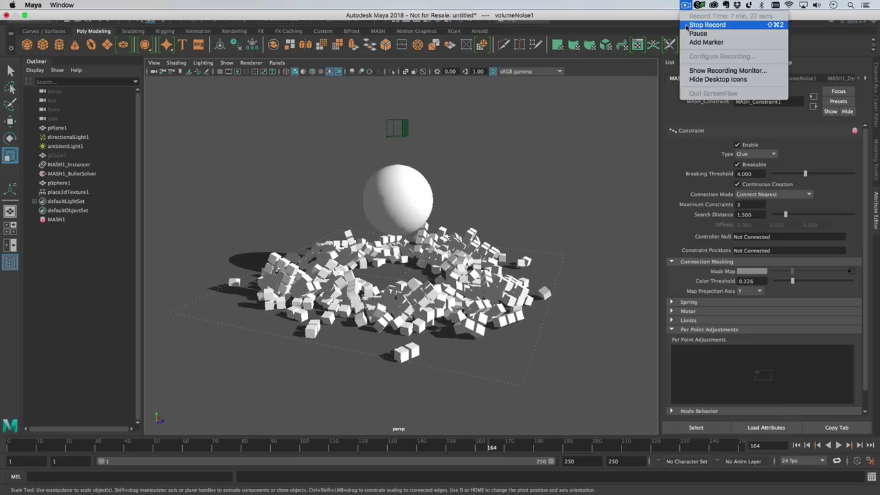